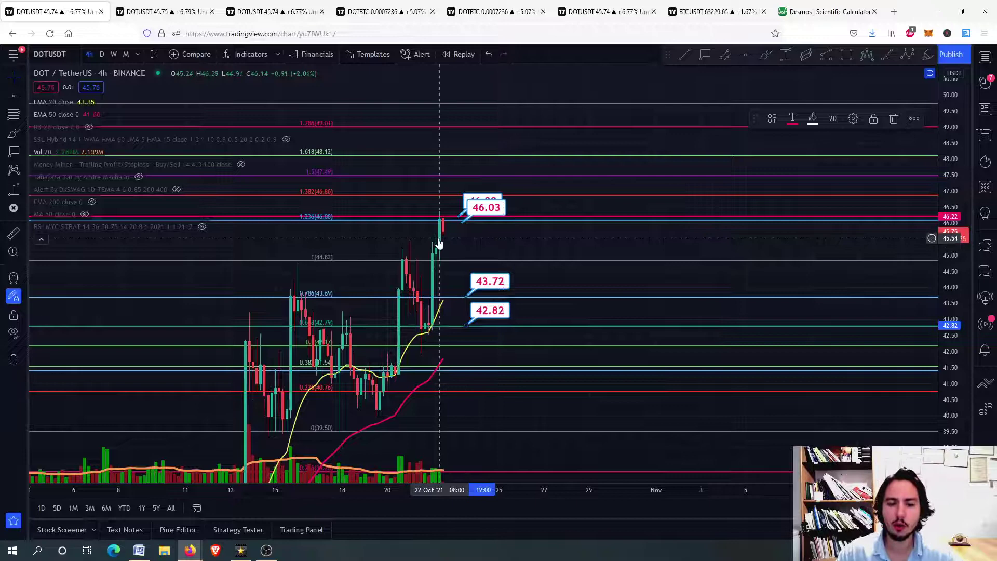
Step: Examine the latest DOTUSDT 4h candles against the Fibonacci levels, and enlarge the MACD pane to full chart height
{"action": "scroll", "coordinate": [439, 241], "scroll_direction": "up", "scroll_amount": 3}
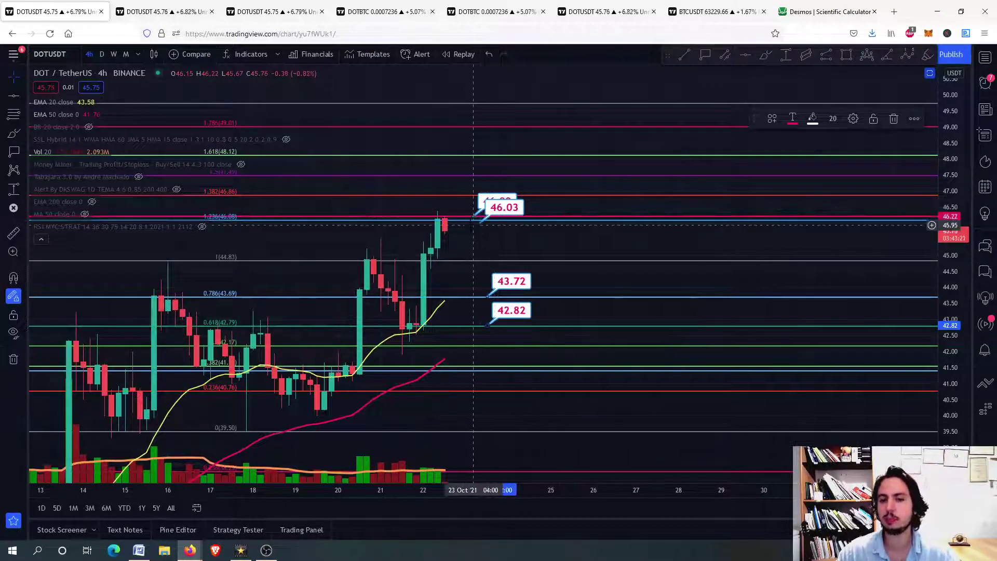
{"action": "scroll", "coordinate": [450, 234], "scroll_direction": "down", "scroll_amount": 3}
{"action": "scroll", "coordinate": [447, 239], "scroll_direction": "up", "scroll_amount": 3}
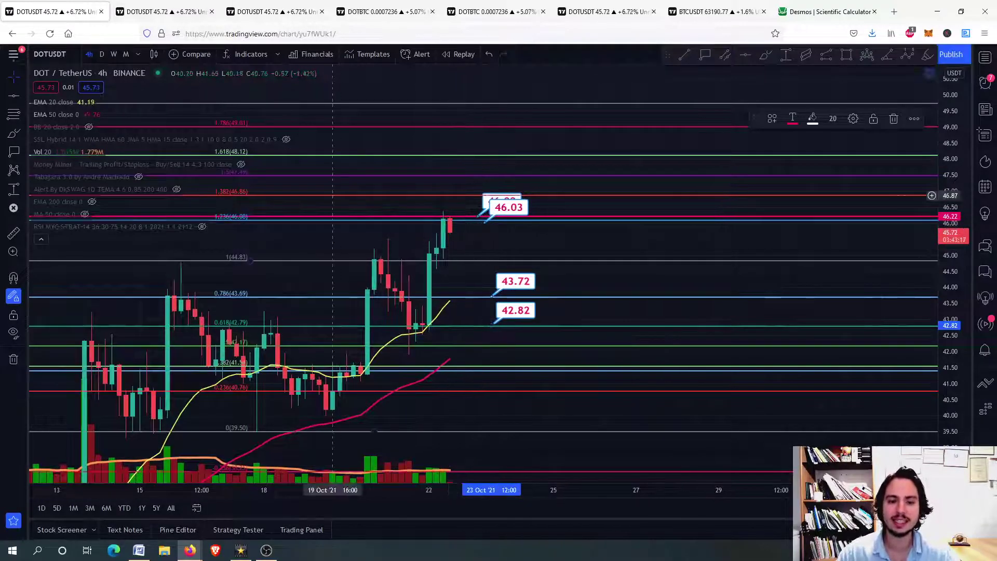
{"action": "double_click", "coordinate": [505, 383]}
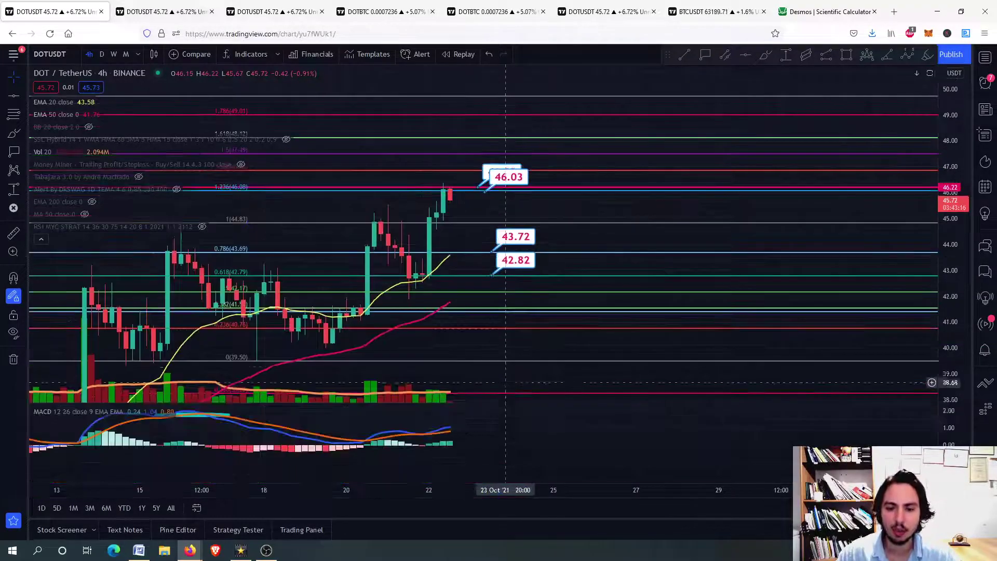
{"action": "double_click", "coordinate": [490, 433]}
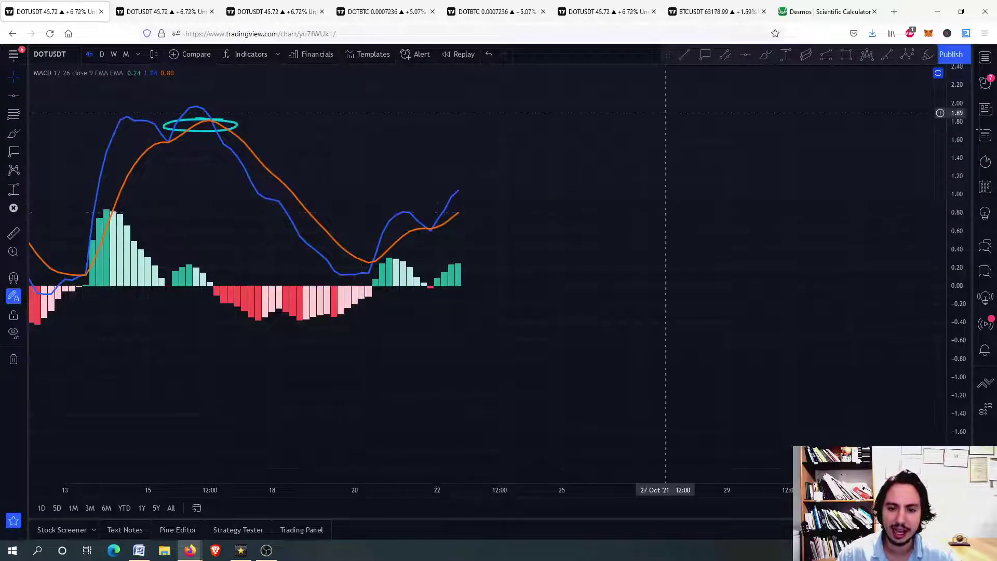
Step: Sketch a brush line continuing the blue MACD line with a shallow dip followed by a steep rise
{"action": "left_click", "coordinate": [765, 54]}
{"action": "left_click_drag", "start_coordinate": [458, 193], "coordinate": [512, 209]}
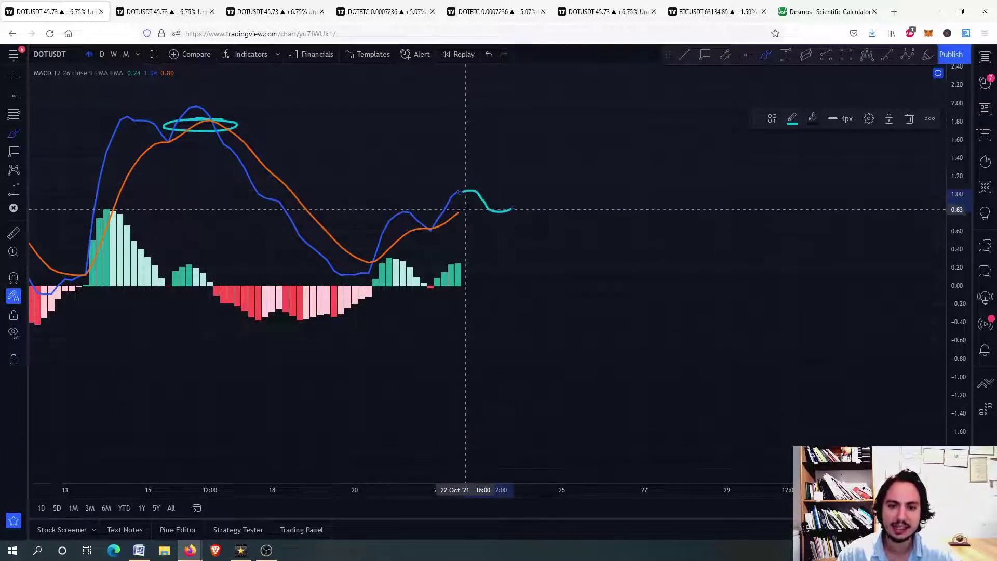
{"action": "left_click_drag", "start_coordinate": [513, 208], "coordinate": [542, 149]}
{"action": "key", "text": "Escape"}
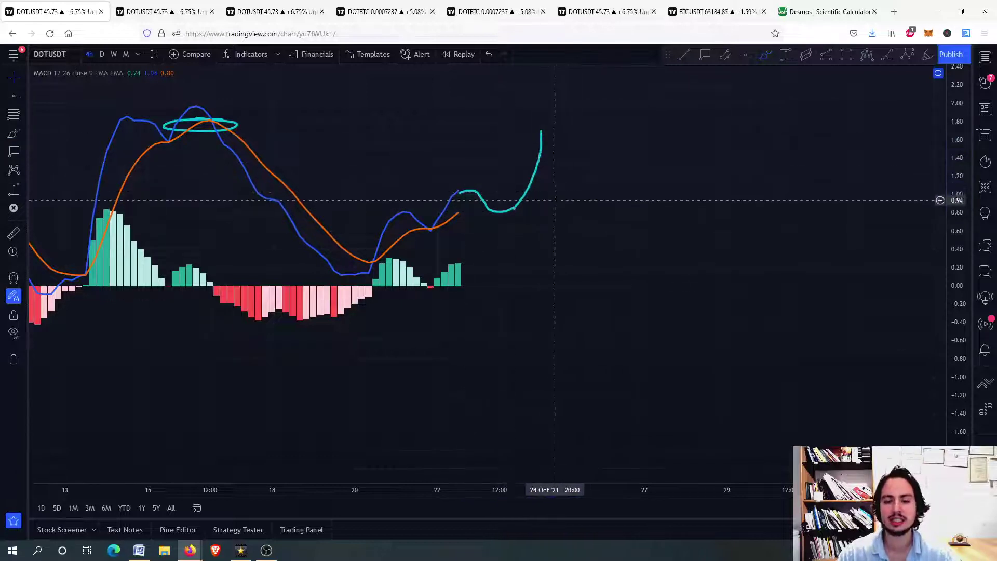
Step: On the second DOTUSDT 4h chart, inspect the RSI and CCI panes enlarged one at a time
{"action": "left_click", "coordinate": [160, 11]}
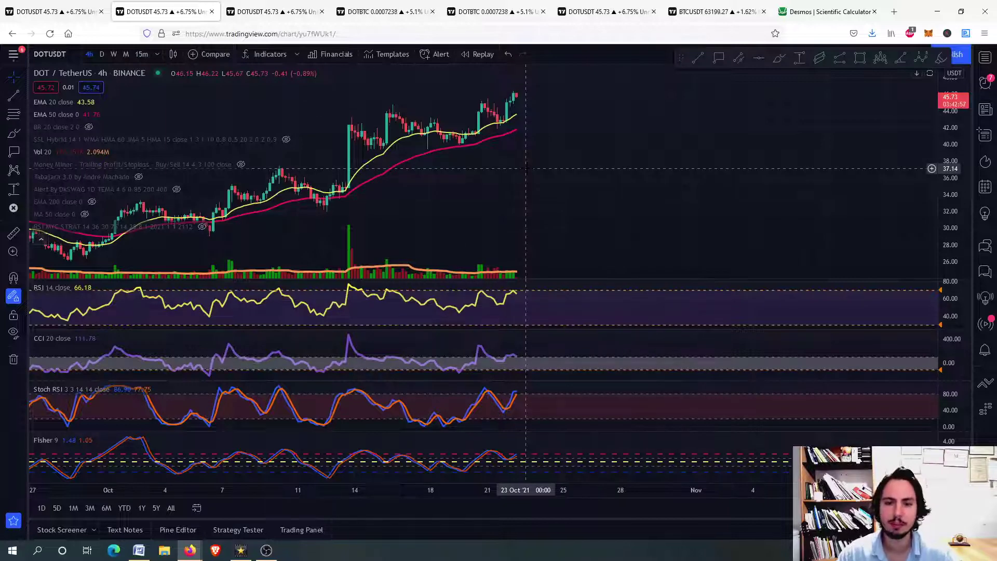
{"action": "double_click", "coordinate": [540, 295]}
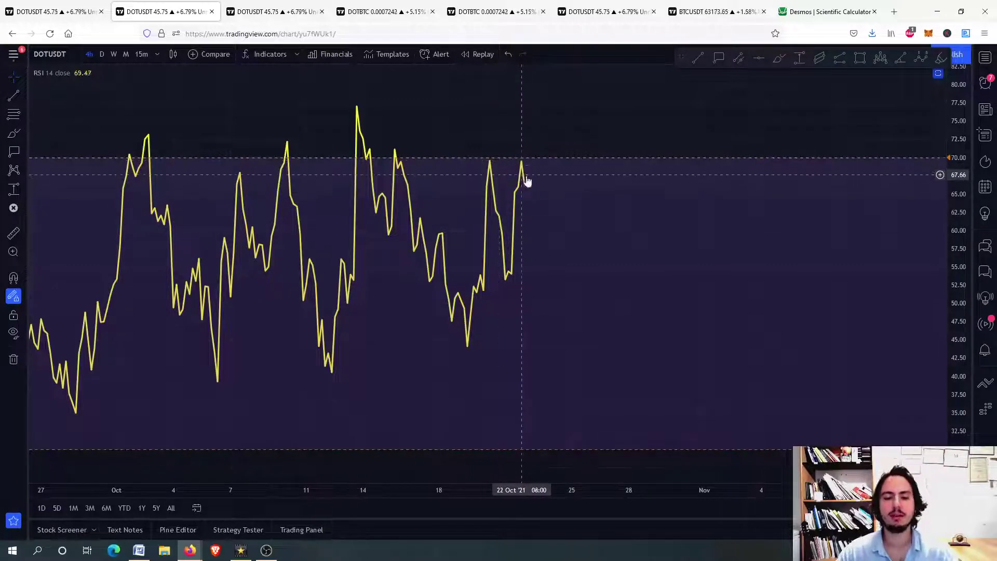
{"action": "double_click", "coordinate": [542, 328]}
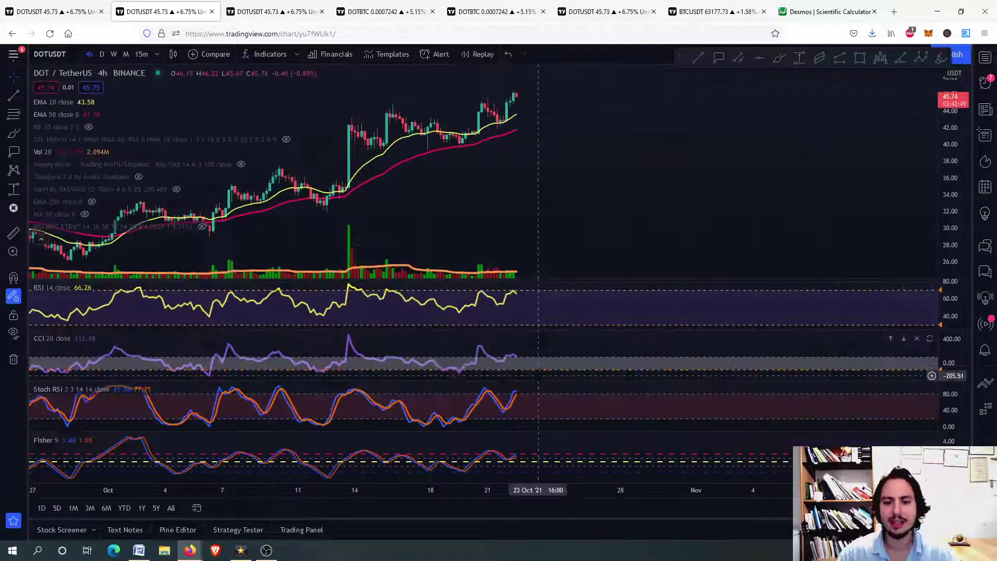
{"action": "double_click", "coordinate": [544, 362]}
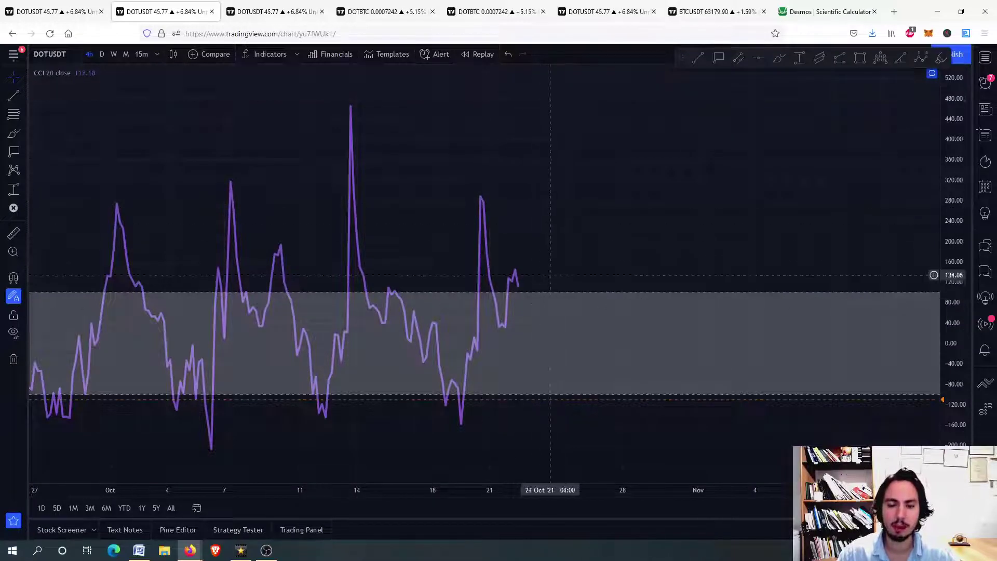
{"action": "double_click", "coordinate": [560, 423]}
Step: Inspect the 4h Stoch RSI and Fisher panes enlarged one at a time, restoring the full layout after each
{"action": "double_click", "coordinate": [560, 423]}
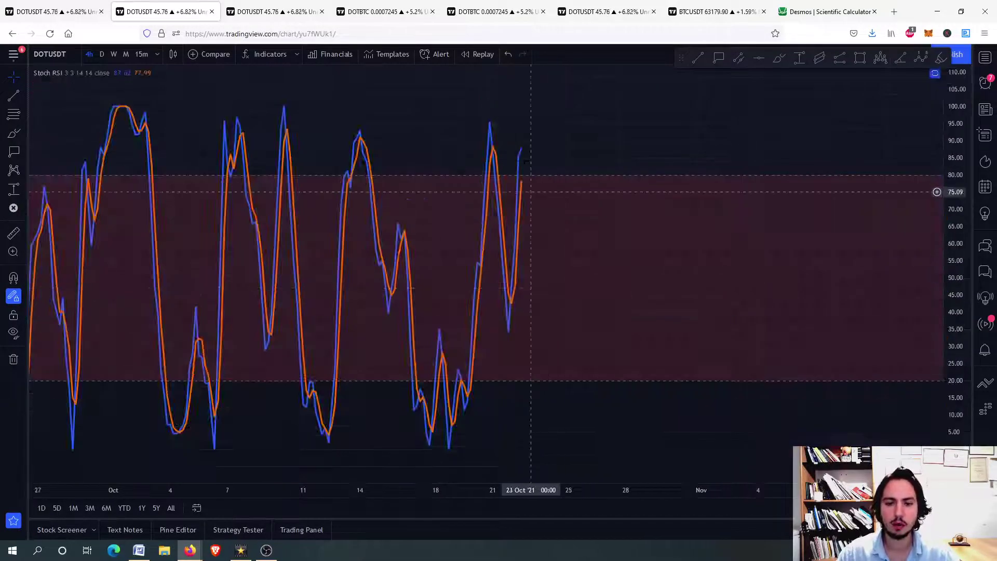
{"action": "double_click", "coordinate": [575, 242]}
{"action": "double_click", "coordinate": [534, 452]}
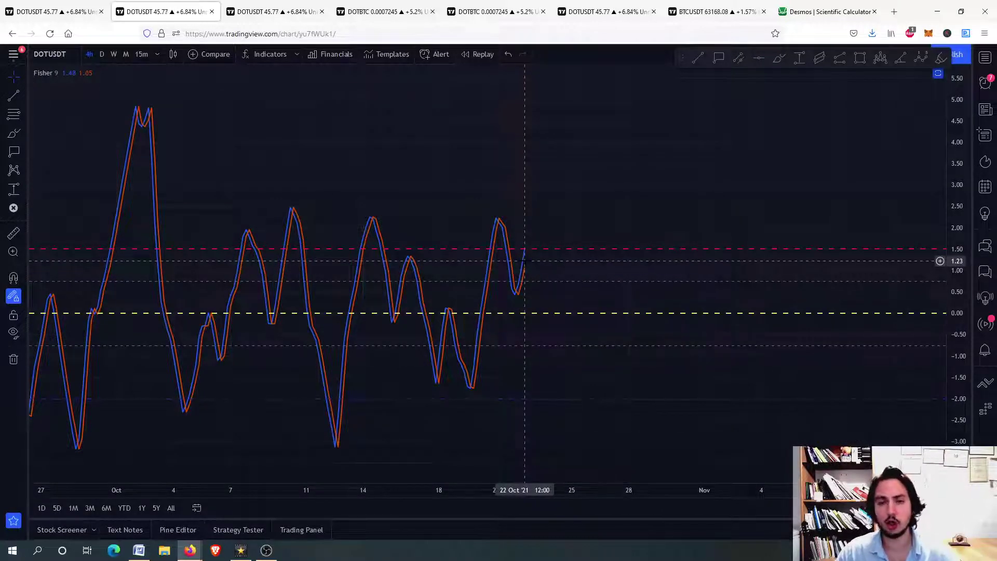
{"action": "double_click", "coordinate": [529, 217]}
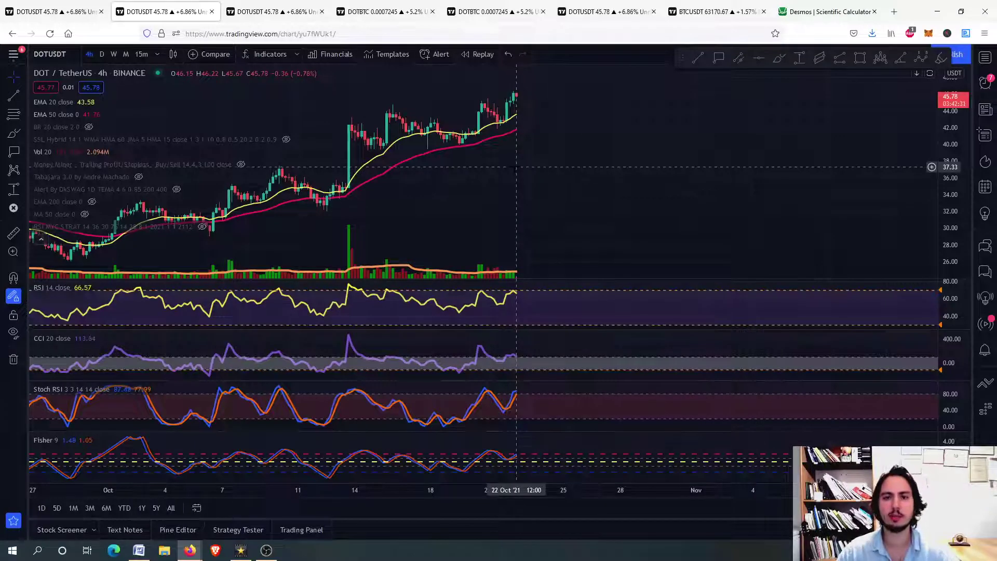
Step: On the daily DOTUSDT chart, circle the RSI's latest swings just below 70 with the brush and undo the extra rising stroke
{"action": "left_click", "coordinate": [285, 7]}
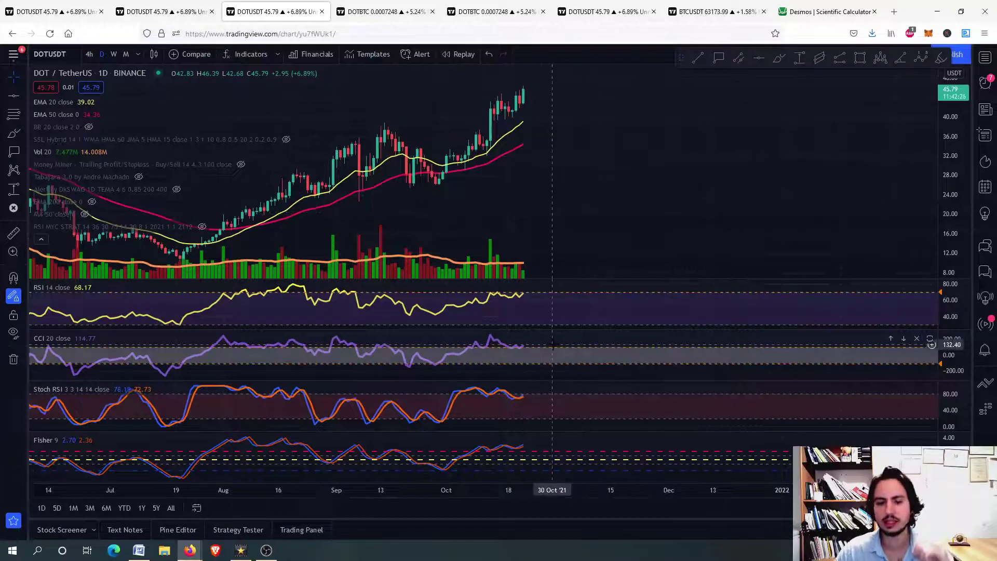
{"action": "double_click", "coordinate": [561, 311]}
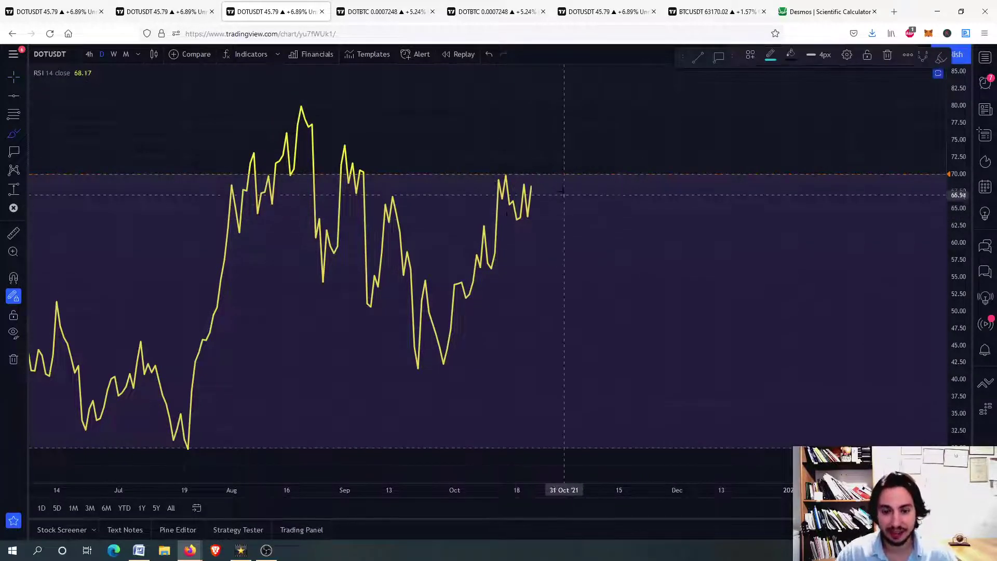
{"action": "mouse_move", "coordinate": [564, 193]}
{"action": "left_mouse_down"}
{"action": "mouse_move", "coordinate": [507, 179]}
{"action": "mouse_move", "coordinate": [477, 199]}
{"action": "mouse_move", "coordinate": [575, 210]}
{"action": "mouse_move", "coordinate": [540, 151]}
{"action": "mouse_move", "coordinate": [553, 110]}
{"action": "left_mouse_up"}
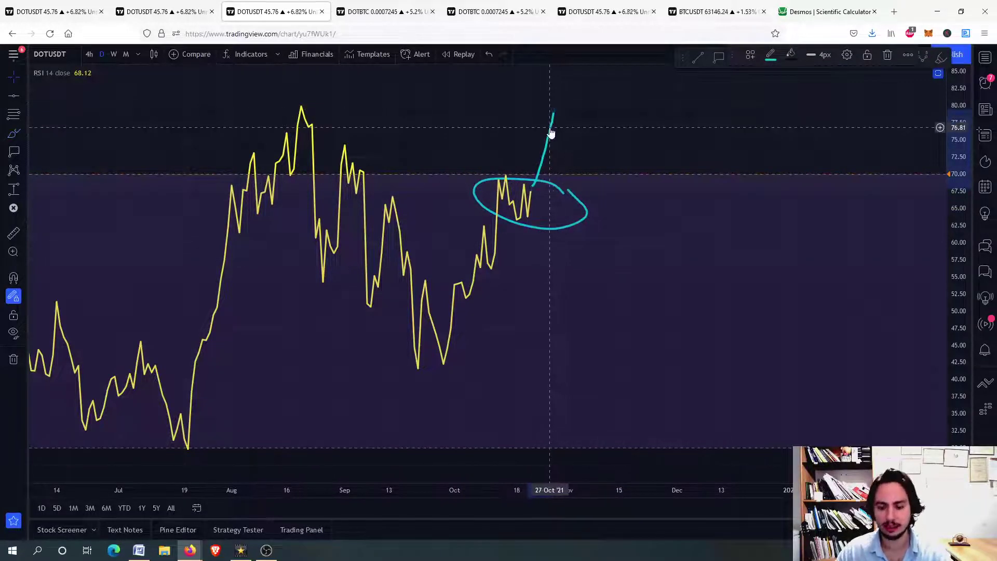
{"action": "key", "text": "ctrl+z"}
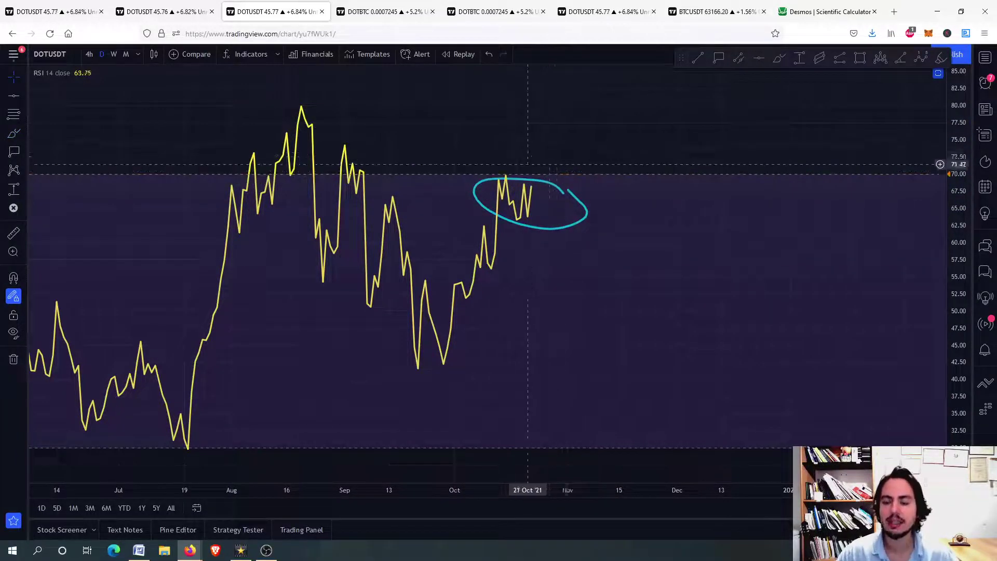
{"action": "double_click", "coordinate": [549, 108]}
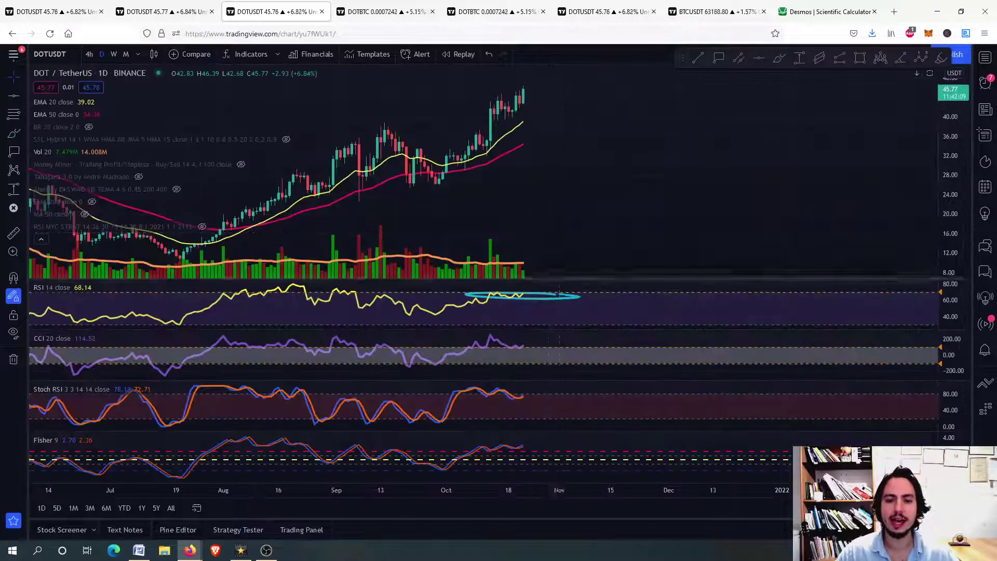
Step: Inspect the daily CCI, Stoch RSI and Fisher panes enlarged one at a time, restoring the full layout after each
{"action": "double_click", "coordinate": [549, 359]}
{"action": "double_click", "coordinate": [571, 269]}
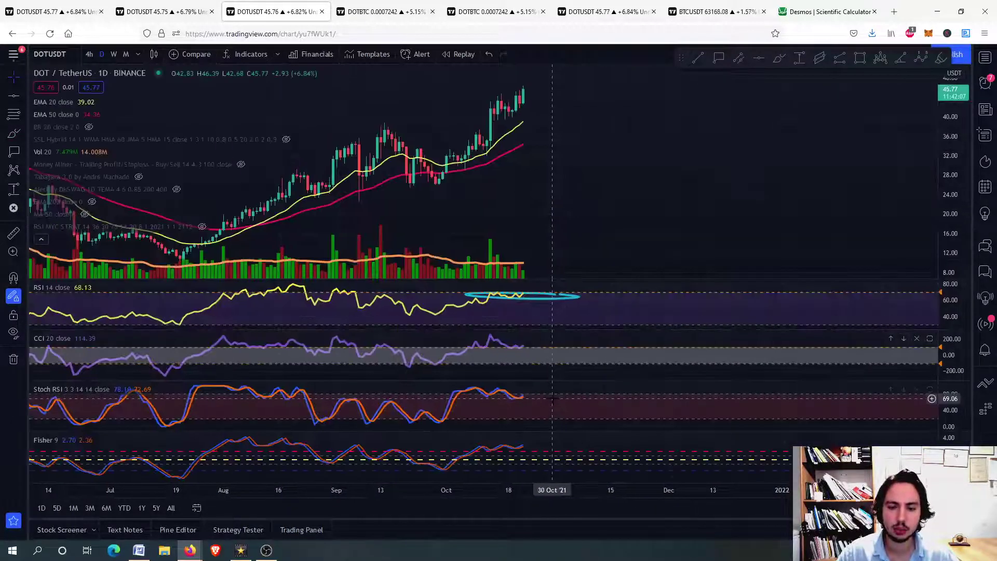
{"action": "double_click", "coordinate": [552, 400]}
{"action": "double_click", "coordinate": [547, 240]}
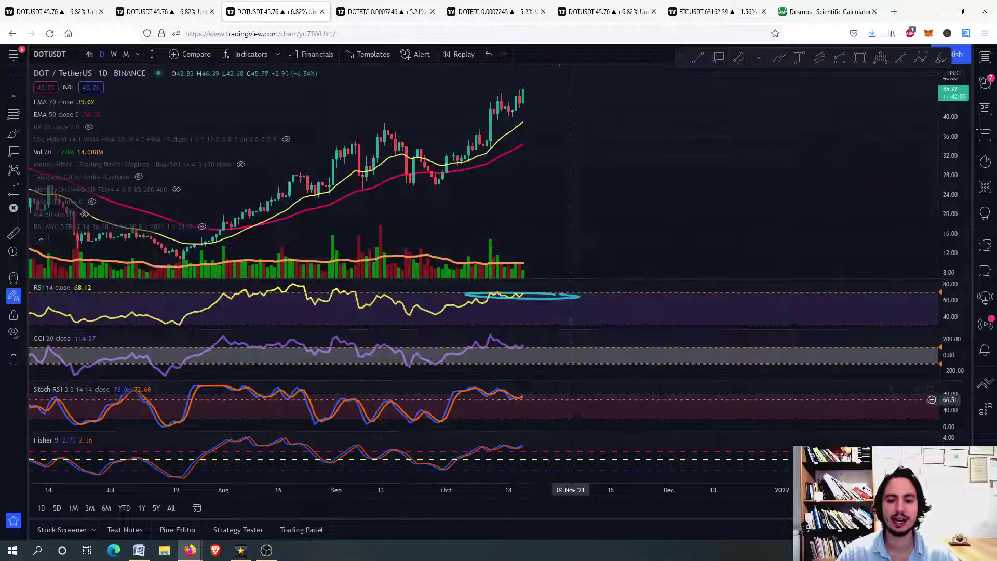
{"action": "double_click", "coordinate": [546, 446]}
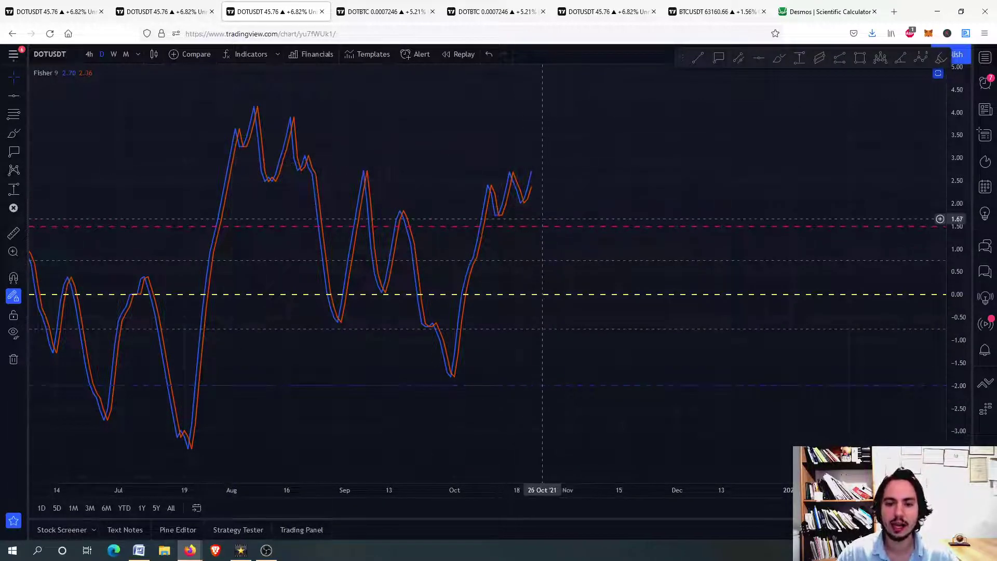
{"action": "double_click", "coordinate": [582, 196]}
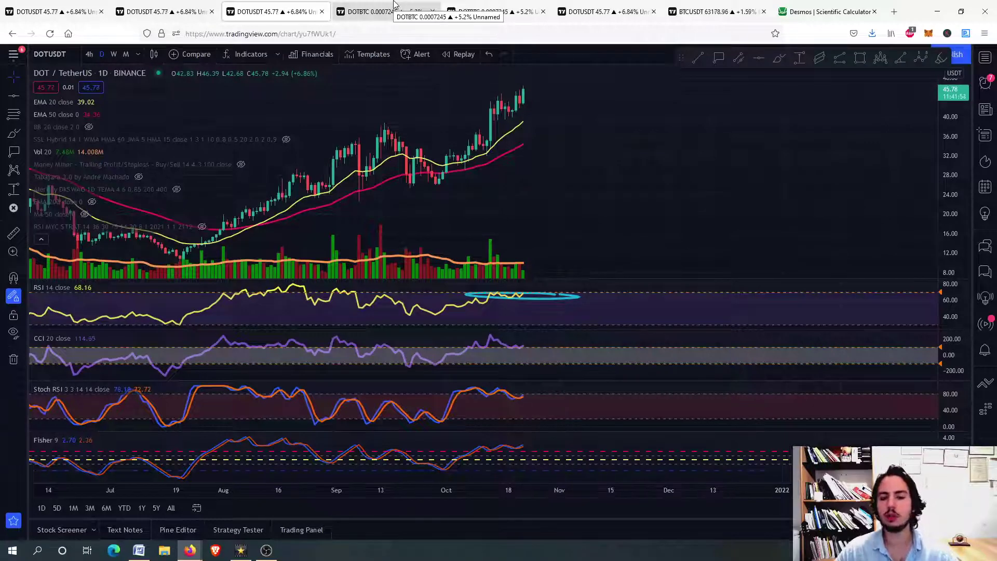
Step: Show the SSL Hybrid indicator on the daily DOTUSDT chart and examine its latest signals in the enlarged price pane
{"action": "left_click", "coordinate": [286, 139]}
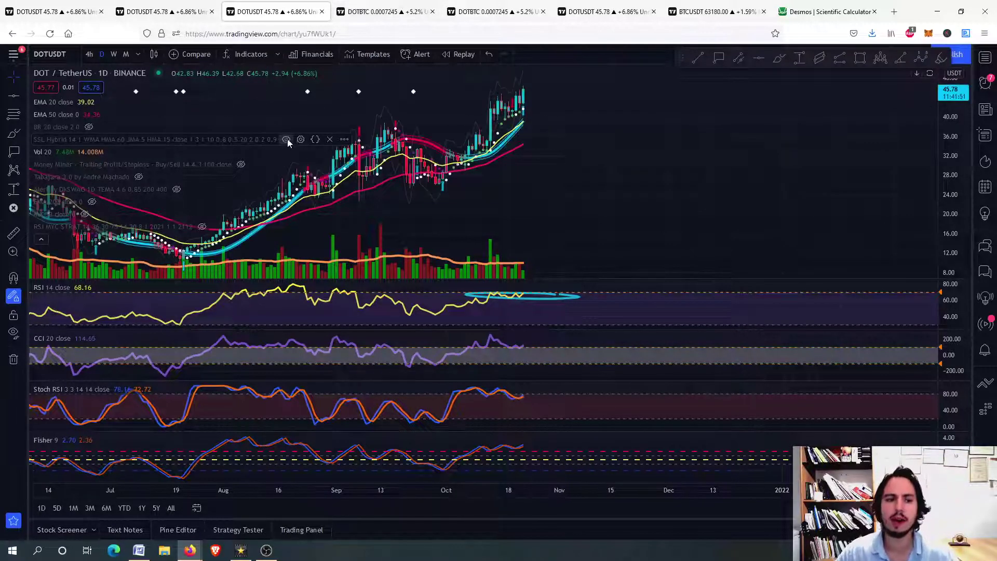
{"action": "double_click", "coordinate": [576, 181]}
{"action": "scroll", "coordinate": [530, 224], "scroll_direction": "up", "scroll_amount": 5}
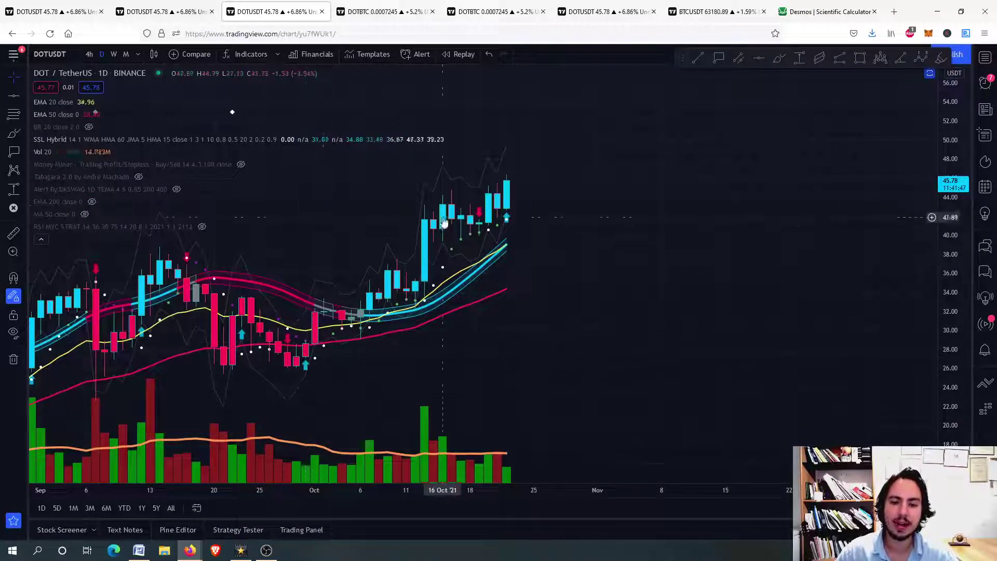
{"action": "double_click", "coordinate": [561, 218]}
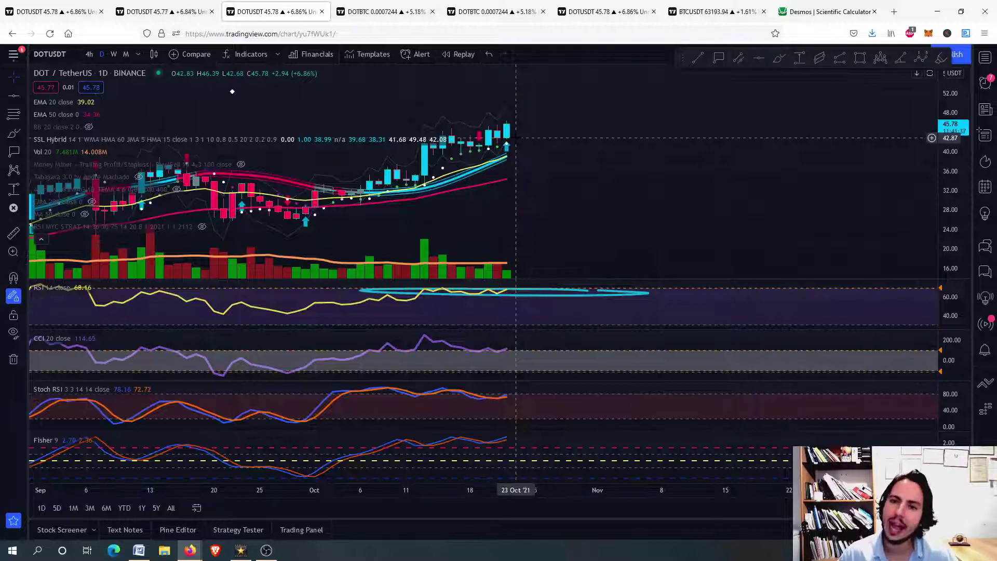
Step: Delete the cyan brush stroke over the latest rally on the DOTBTC 4h chart
{"action": "left_click", "coordinate": [384, 11]}
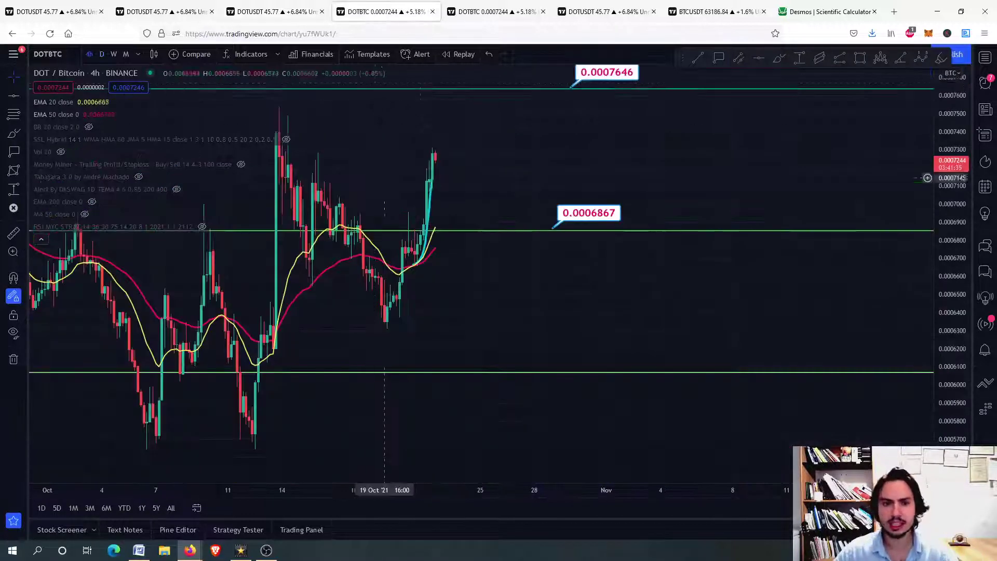
{"action": "left_click", "coordinate": [431, 200]}
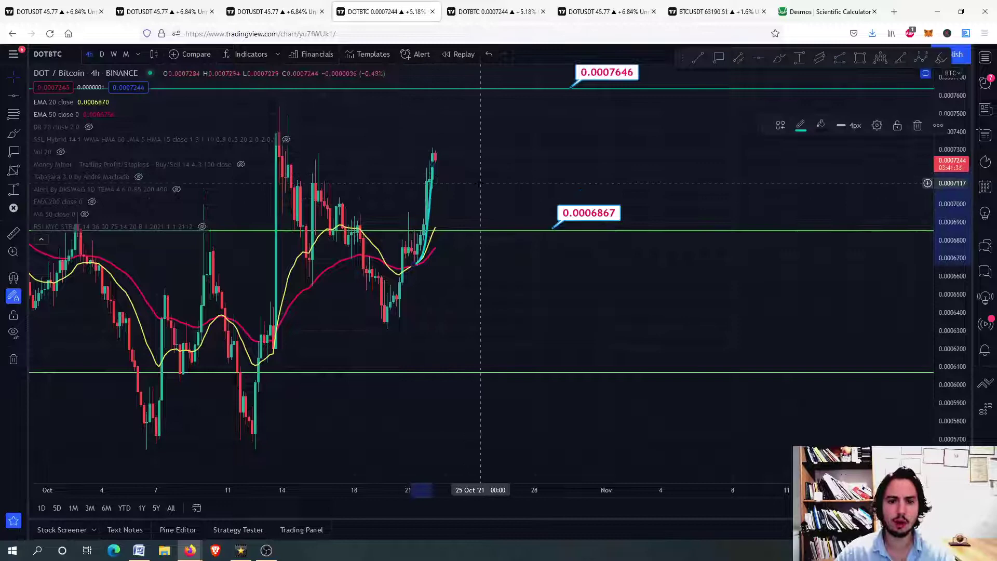
{"action": "key", "text": "Delete"}
Step: Examine the DOTBTC 4h price around the 0.0006867 level and the EMA crossover, with the oscillator panes shown below
{"action": "double_click", "coordinate": [501, 163]}
{"action": "left_click_drag", "start_coordinate": [504, 136], "coordinate": [534, 315]}
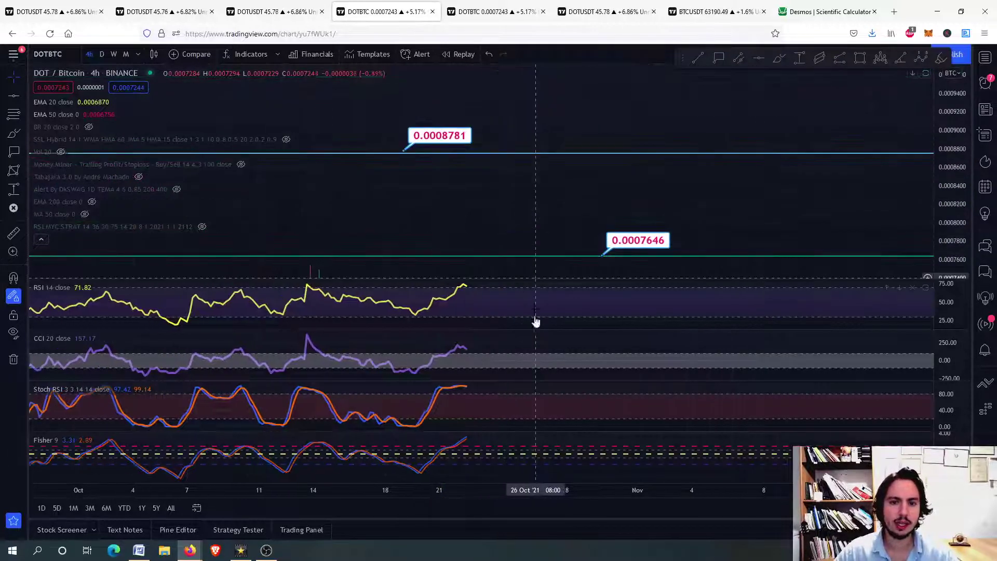
{"action": "scroll", "coordinate": [535, 306], "scroll_direction": "down", "scroll_amount": 3}
{"action": "scroll", "coordinate": [535, 306], "scroll_direction": "down", "scroll_amount": 5}
{"action": "left_click_drag", "start_coordinate": [492, 208], "coordinate": [483, 74]}
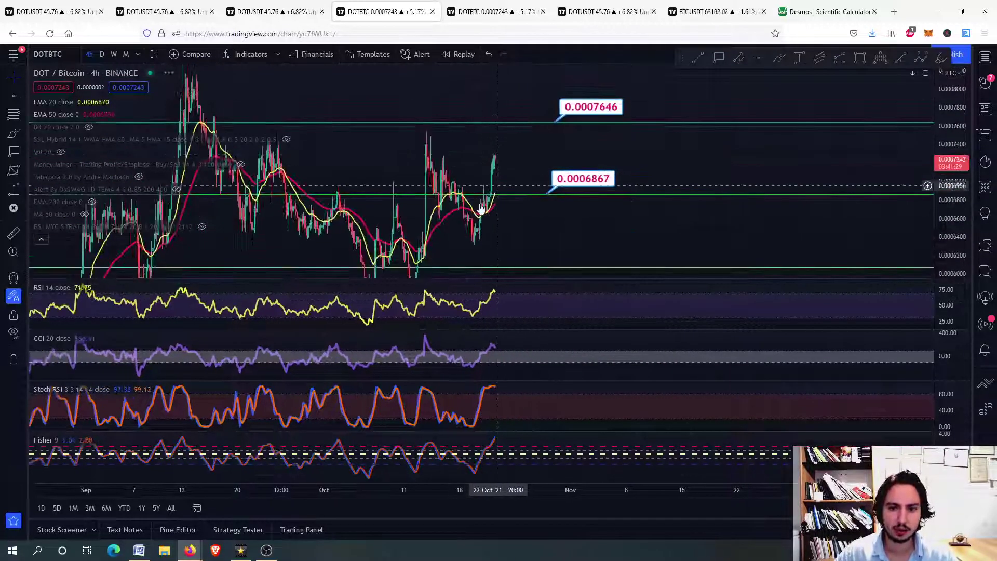
{"action": "scroll", "coordinate": [491, 207], "scroll_direction": "up", "scroll_amount": 5}
{"action": "scroll", "coordinate": [495, 213], "scroll_direction": "up", "scroll_amount": 2}
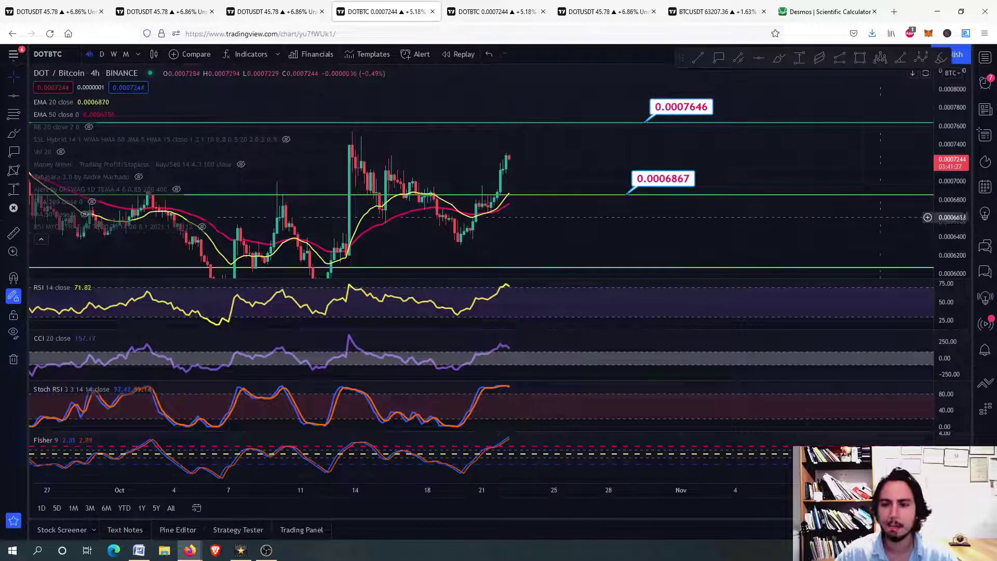
{"action": "left_click_drag", "start_coordinate": [945, 218], "coordinate": [945, 106]}
{"action": "left_click_drag", "start_coordinate": [555, 256], "coordinate": [558, 225]}
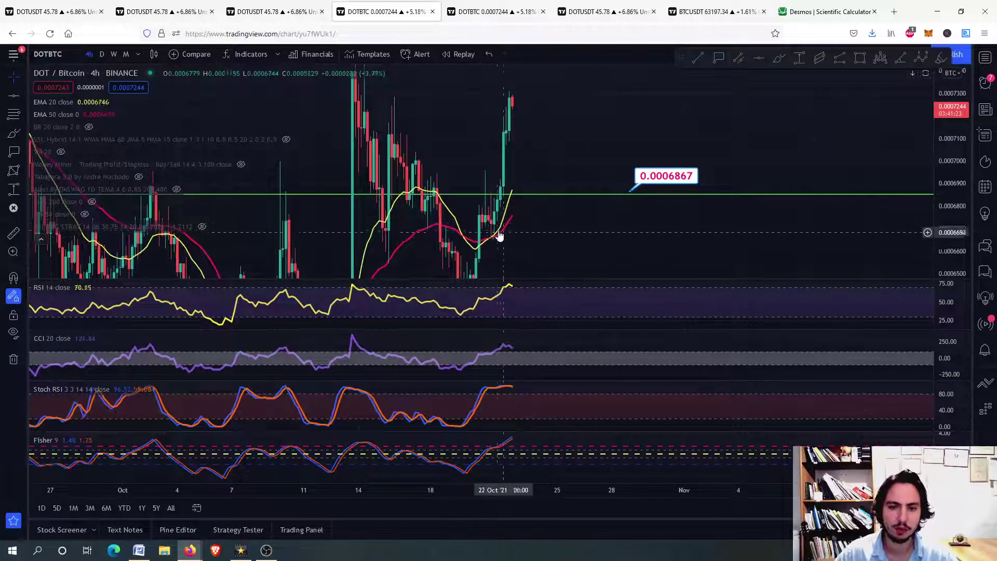
{"action": "scroll", "coordinate": [501, 234], "scroll_direction": "down", "scroll_amount": 2}
{"action": "scroll", "coordinate": [502, 230], "scroll_direction": "up", "scroll_amount": 2}
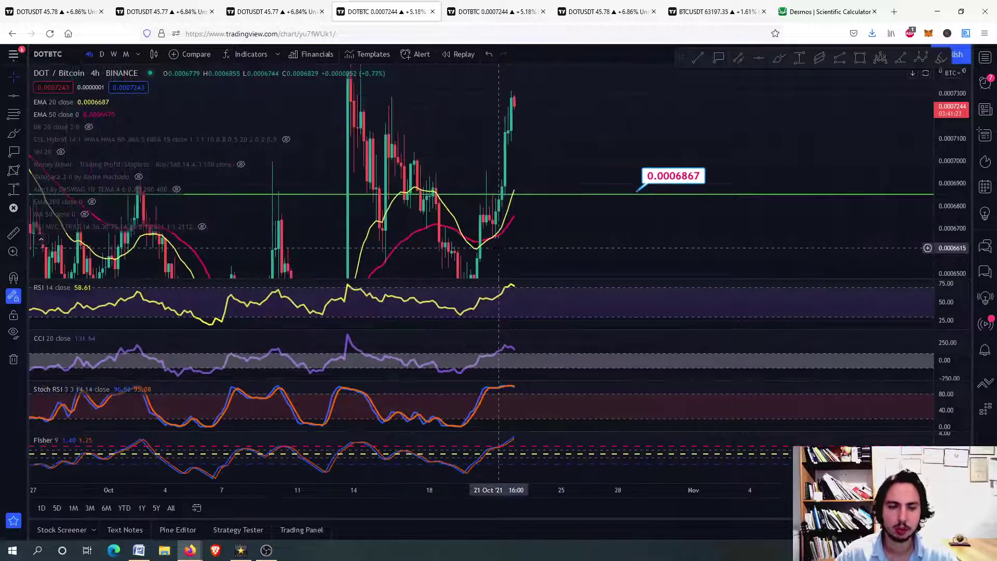
{"action": "scroll", "coordinate": [500, 223], "scroll_direction": "up", "scroll_amount": 3}
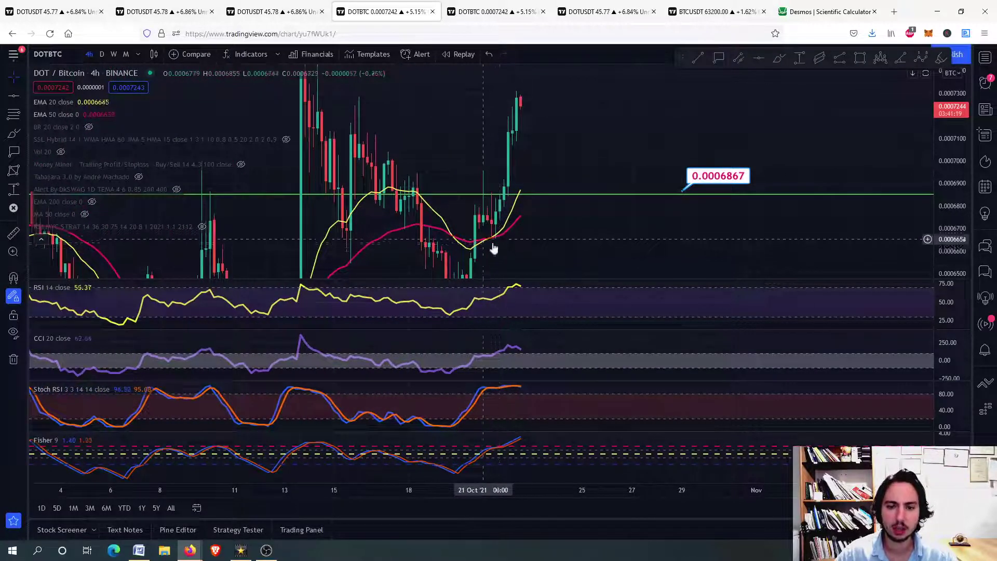
Step: Circle the EMA 20/50 crossover area near 21 Oct with the brush in the enlarged DOTBTC 4h price pane
{"action": "double_click", "coordinate": [494, 243]}
{"action": "scroll", "coordinate": [512, 238], "scroll_direction": "up", "scroll_amount": 2}
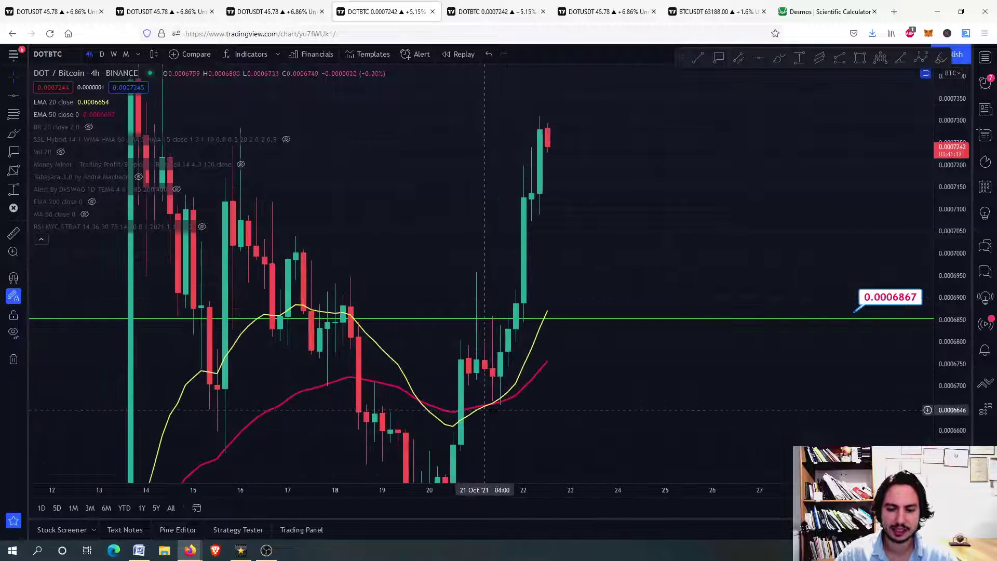
{"action": "left_click", "coordinate": [779, 57]}
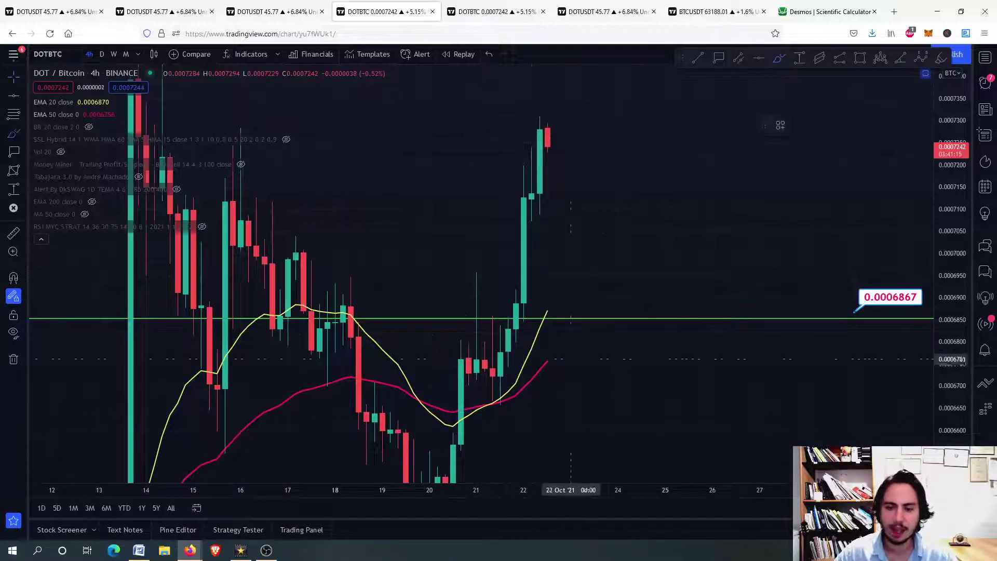
{"action": "left_click_drag", "start_coordinate": [500, 403], "coordinate": [500, 397]}
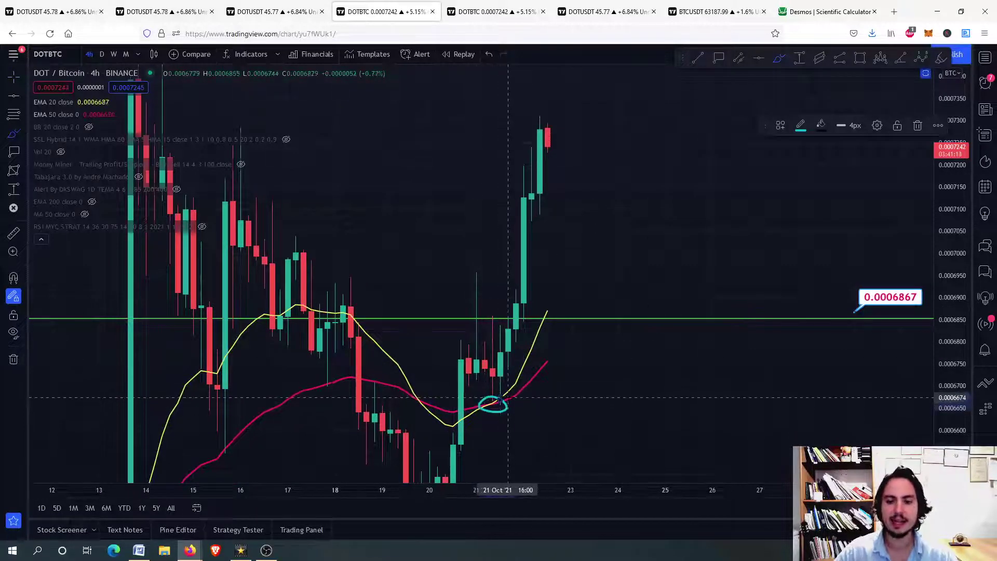
{"action": "key", "text": "Escape"}
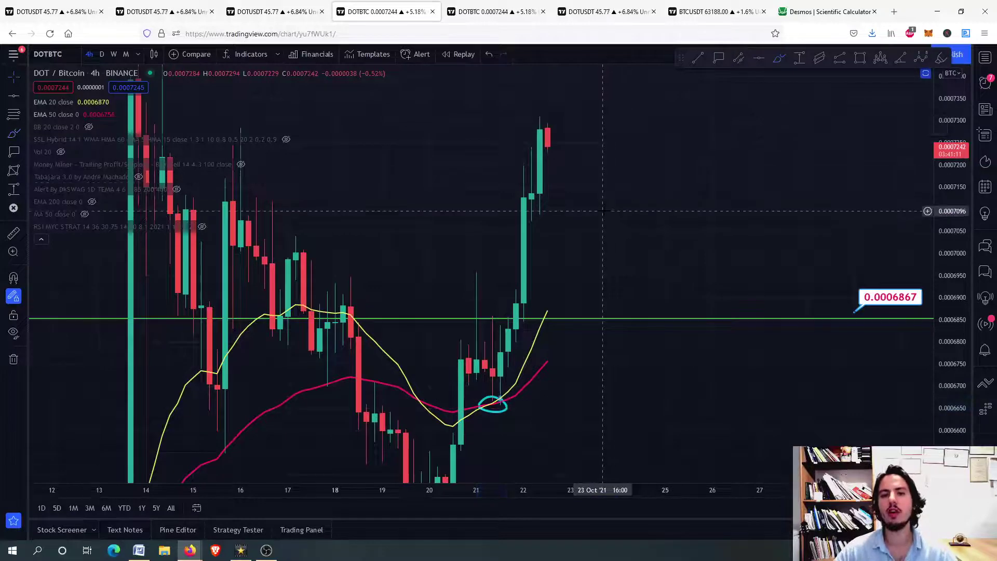
Step: Draw a Fibonacci retracement on the DOTBTC 4h chart between the 0.0006315 low and the 0.0007312 high
{"action": "scroll", "coordinate": [568, 384], "scroll_direction": "down", "scroll_amount": 3}
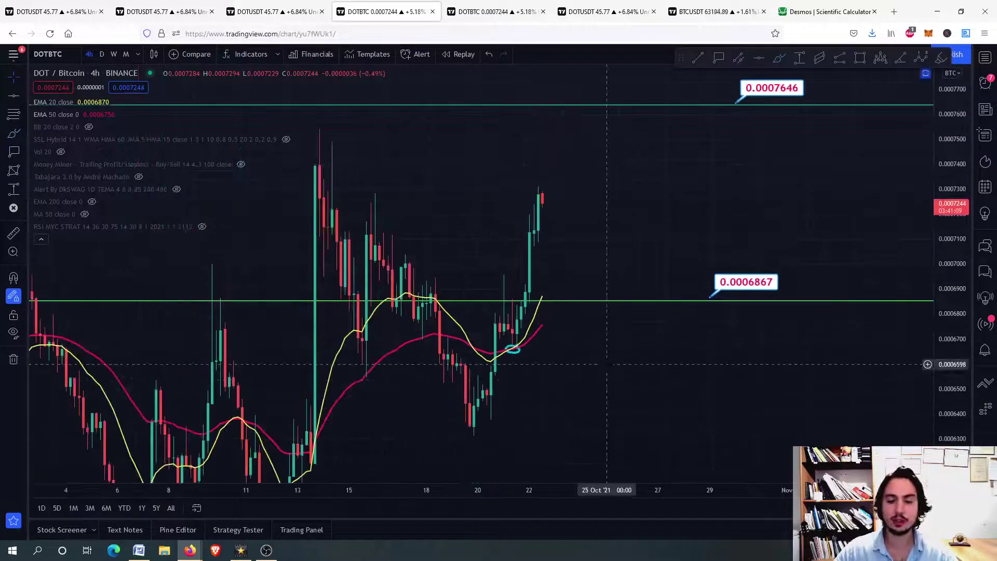
{"action": "double_click", "coordinate": [607, 364]}
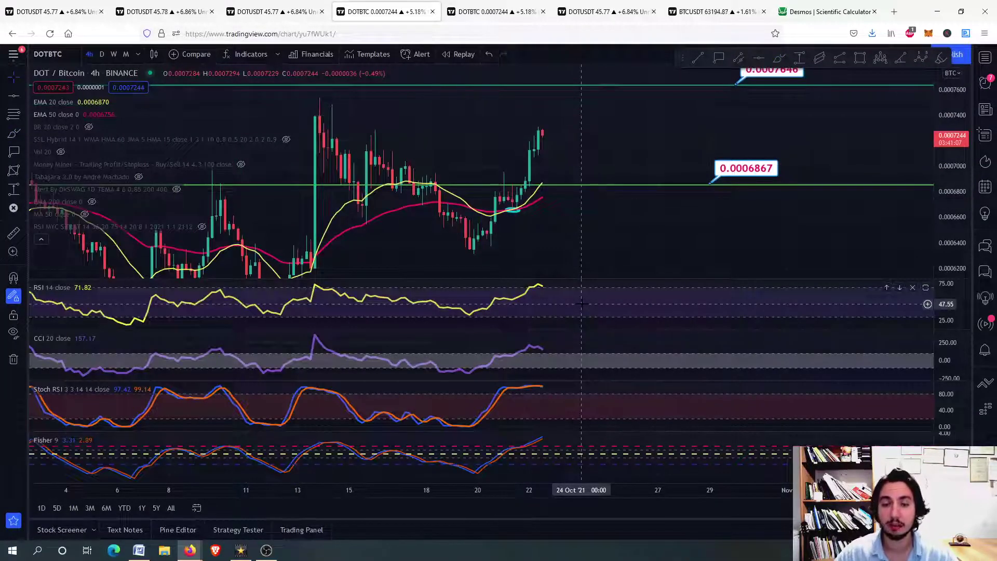
{"action": "double_click", "coordinate": [585, 249]}
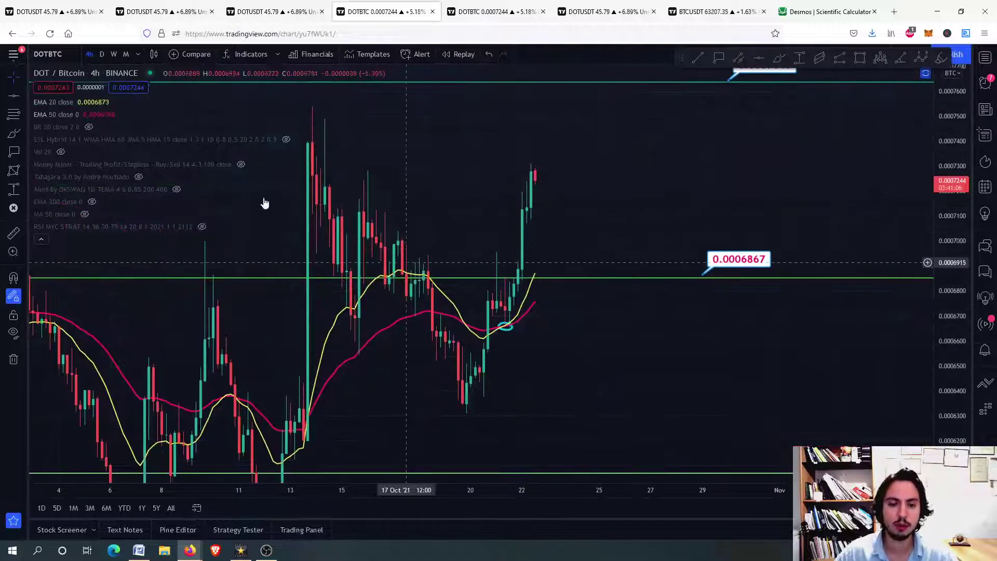
{"action": "left_click", "coordinate": [531, 412]}
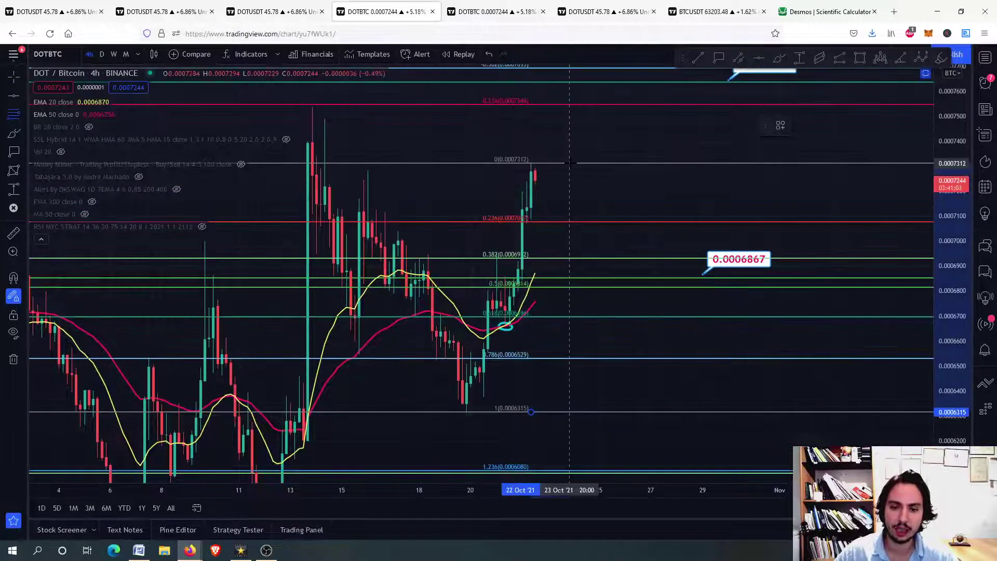
{"action": "left_click", "coordinate": [569, 163]}
Step: Add price labels 0.0007086 and 0.0006946 at the 0.236 and 0.382 levels, and move the 0.0006867 label to the 0.5 level at 0.0006817
{"action": "left_click", "coordinate": [719, 58]}
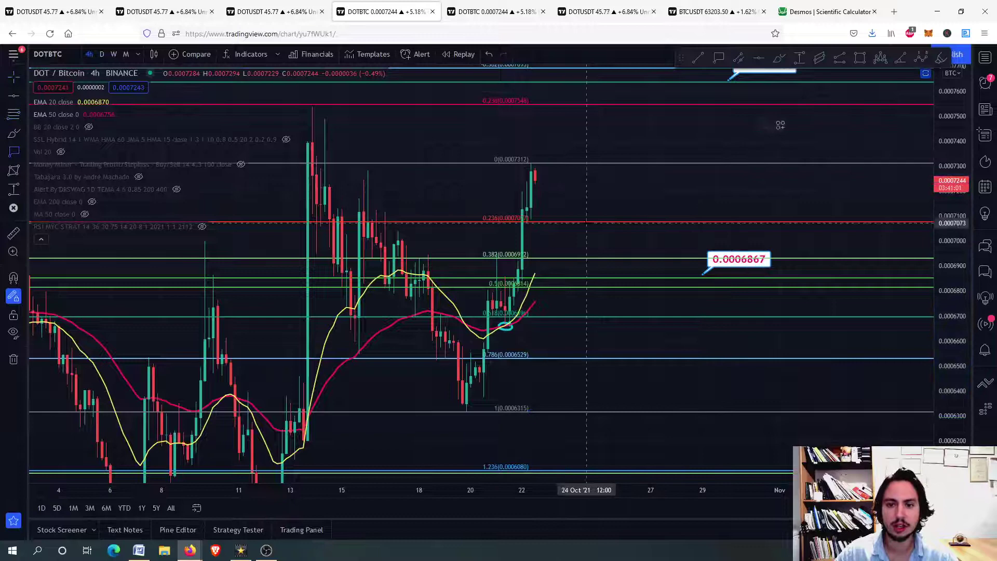
{"action": "left_click", "coordinate": [592, 220]}
{"action": "left_click", "coordinate": [599, 249]}
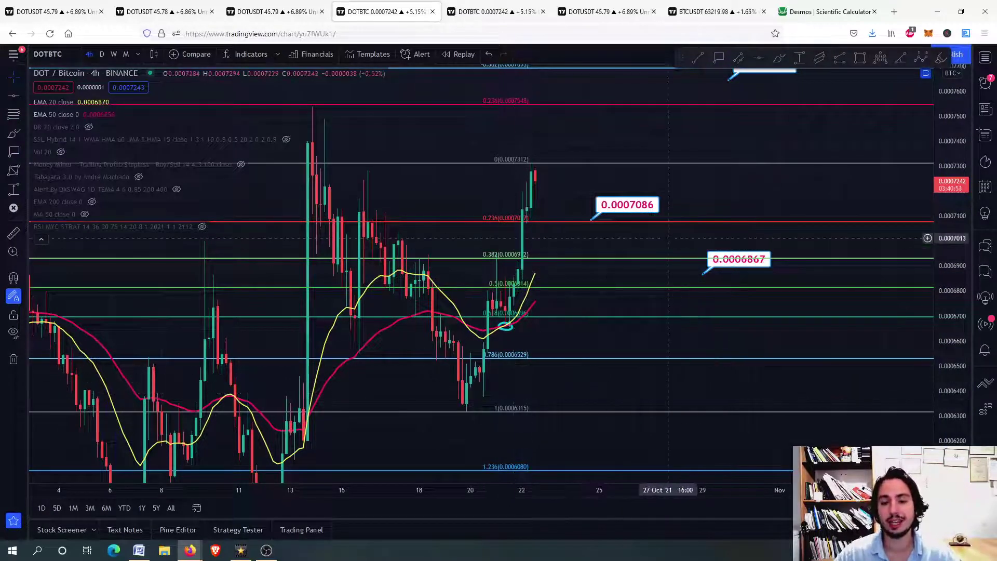
{"action": "mouse_move", "coordinate": [732, 261]}
{"action": "left_mouse_down"}
{"action": "mouse_move", "coordinate": [614, 245]}
{"action": "mouse_move", "coordinate": [624, 241]}
{"action": "mouse_move", "coordinate": [624, 273]}
{"action": "left_mouse_up"}
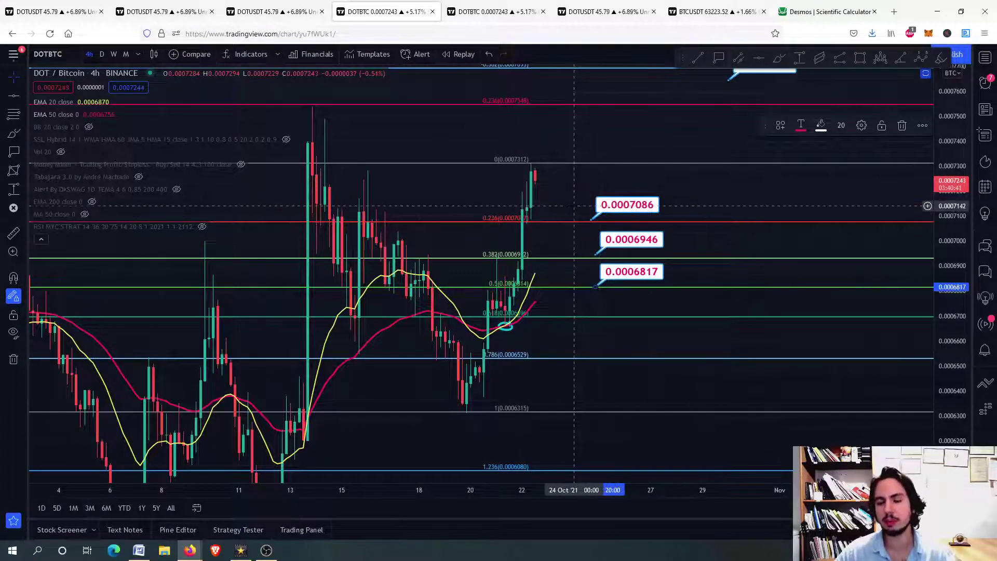
{"action": "double_click", "coordinate": [574, 206]}
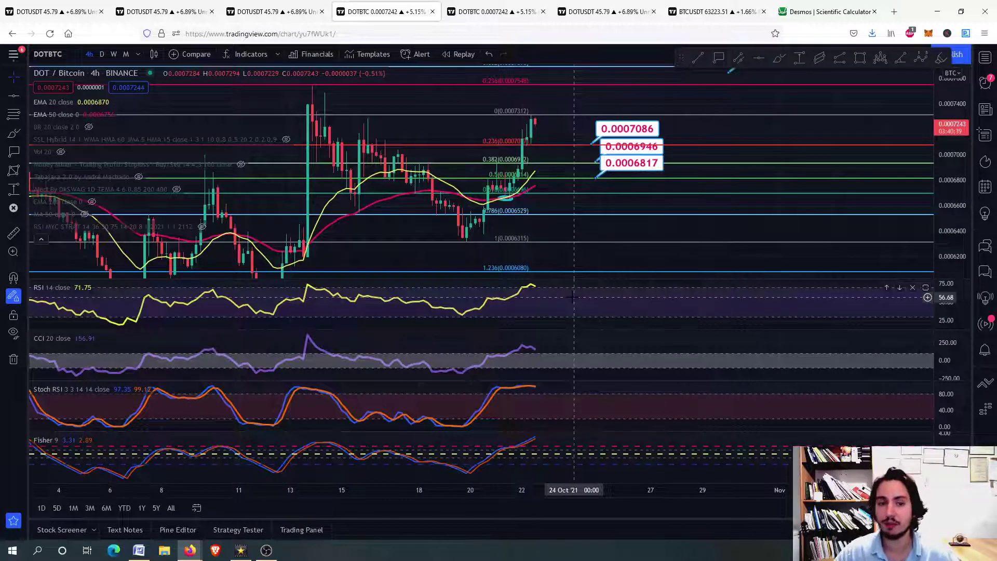
Step: On the daily DOTBTC chart, enlarge the RSI pane and circle the two earlier tests of the 59.22 resistance line with the brush
{"action": "left_click", "coordinate": [488, 14]}
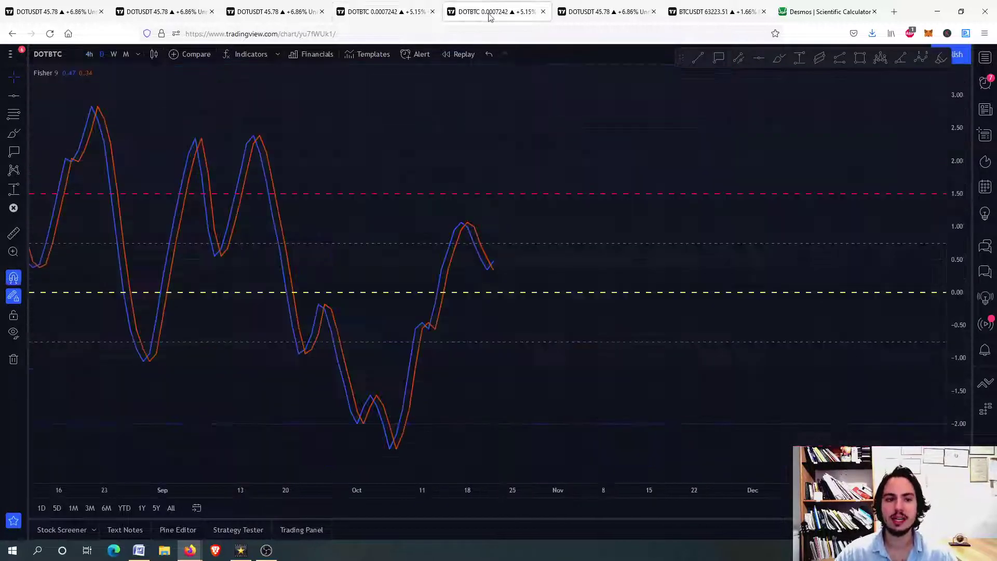
{"action": "double_click", "coordinate": [565, 279]}
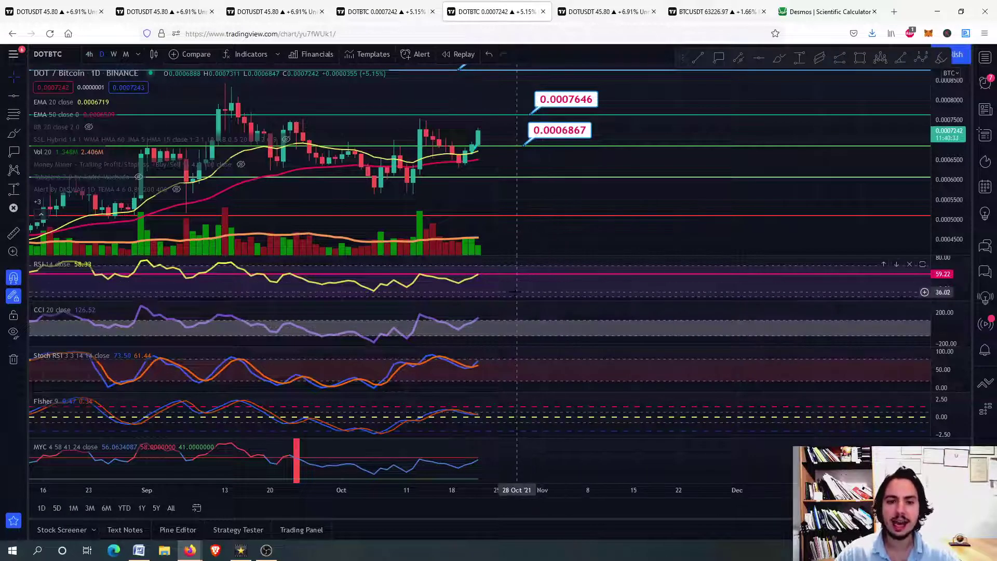
{"action": "double_click", "coordinate": [515, 292]}
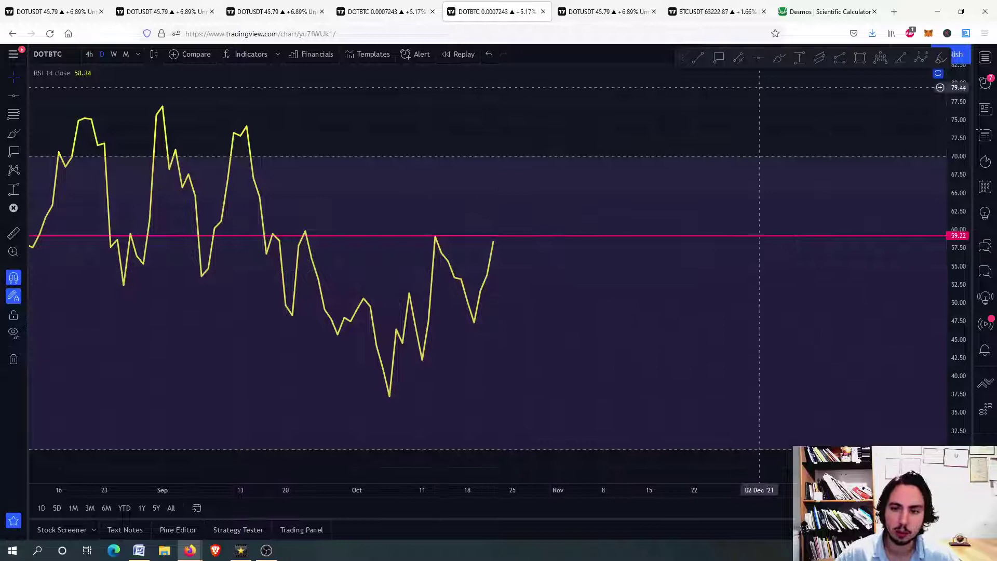
{"action": "left_click", "coordinate": [779, 62]}
{"action": "mouse_move", "coordinate": [461, 229]}
{"action": "left_mouse_down"}
{"action": "mouse_move", "coordinate": [414, 232]}
{"action": "mouse_move", "coordinate": [460, 229]}
{"action": "left_mouse_up"}
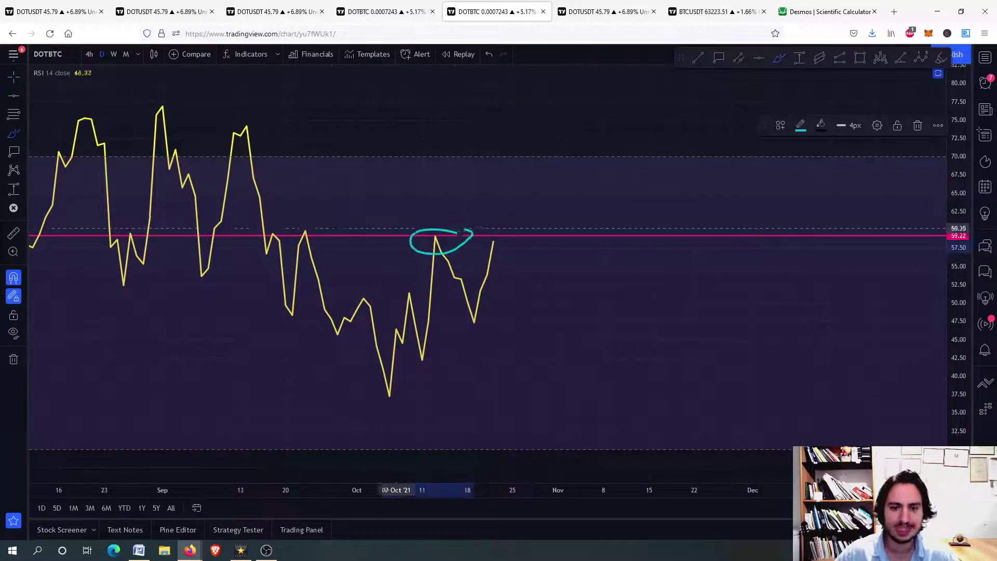
{"action": "mouse_move", "coordinate": [330, 230]}
{"action": "left_mouse_down"}
{"action": "mouse_move", "coordinate": [293, 240]}
{"action": "mouse_move", "coordinate": [312, 234]}
{"action": "left_mouse_up"}
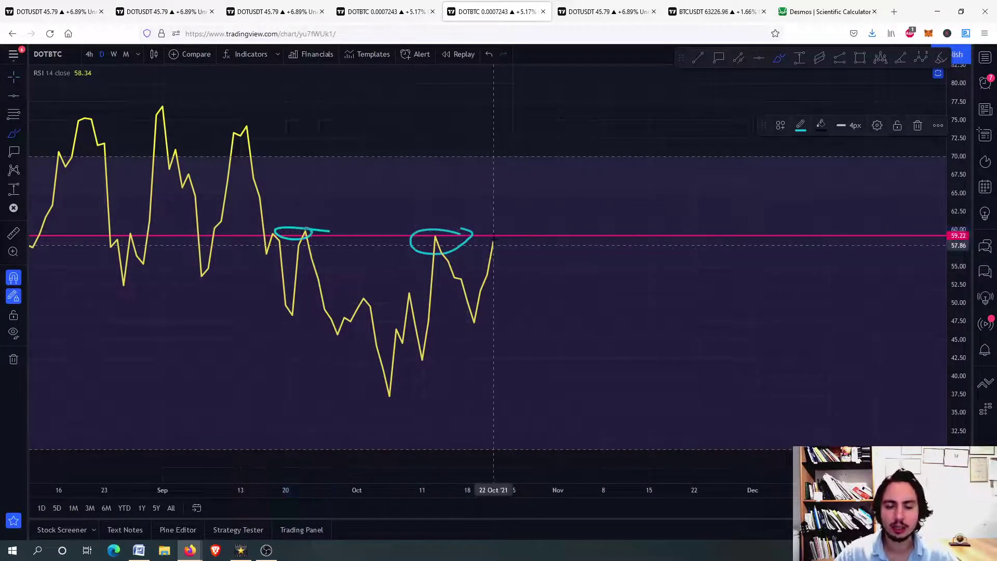
Step: Sketch a brush stroke projecting the RSI upward through the 59.22 line, and undo it
{"action": "left_click_drag", "start_coordinate": [493, 240], "coordinate": [500, 199]}
{"action": "key", "text": "Escape"}
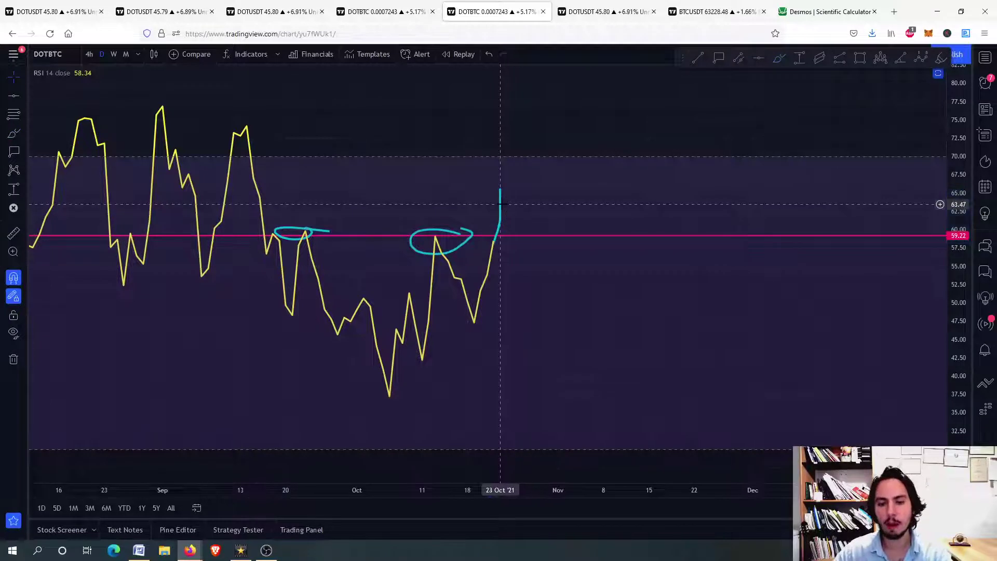
{"action": "key", "text": "ctrl+z"}
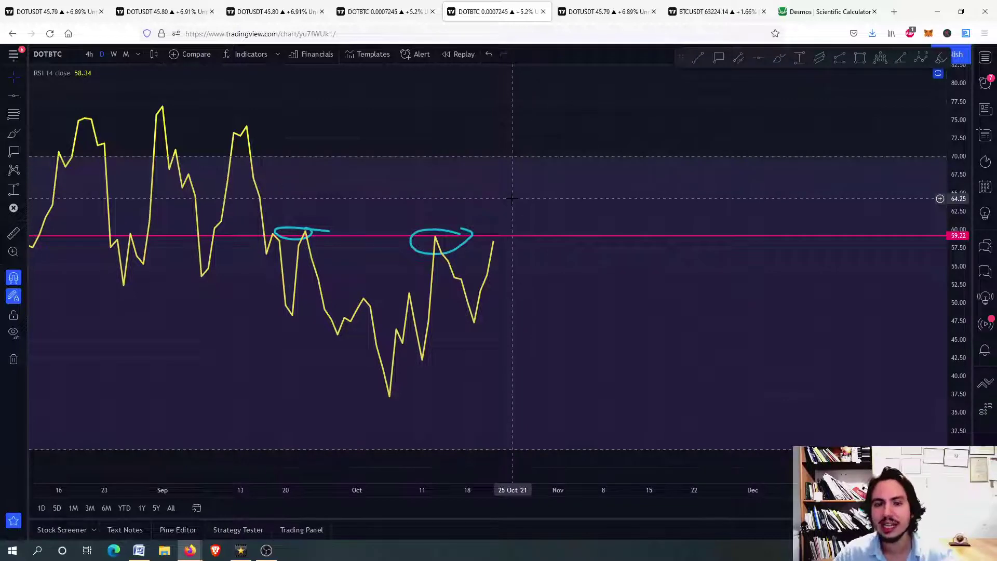
Step: Enlarge the daily DOTBTC price pane and remove the existing Fibonacci lines and price labels from it
{"action": "double_click", "coordinate": [512, 197]}
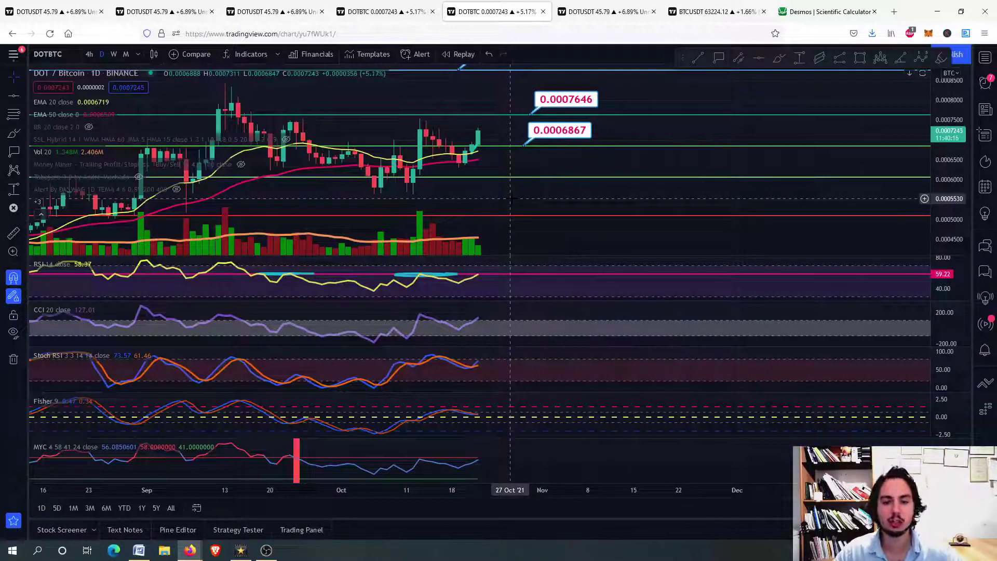
{"action": "scroll", "coordinate": [510, 198], "scroll_direction": "down", "scroll_amount": 10}
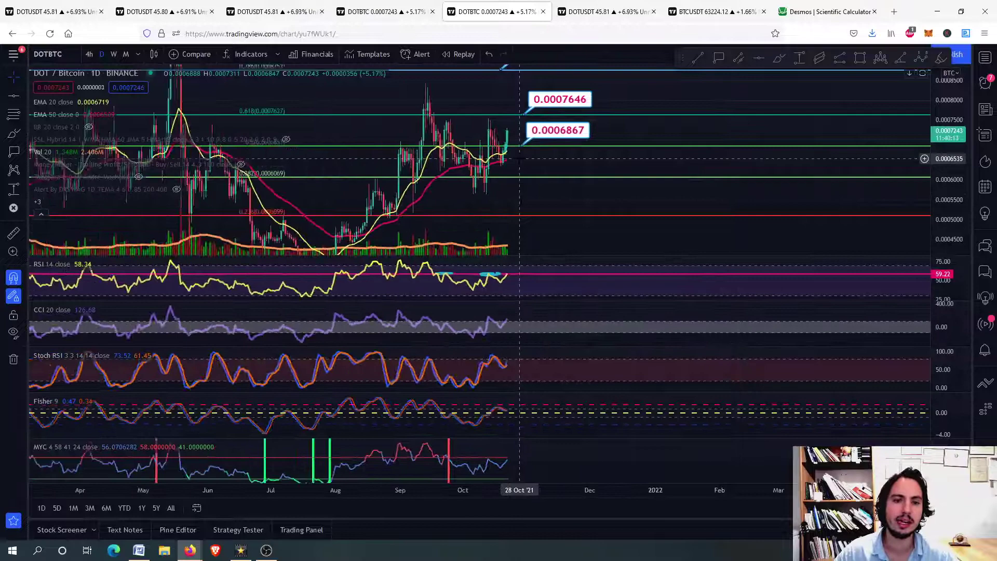
{"action": "scroll", "coordinate": [519, 158], "scroll_direction": "down", "scroll_amount": 5}
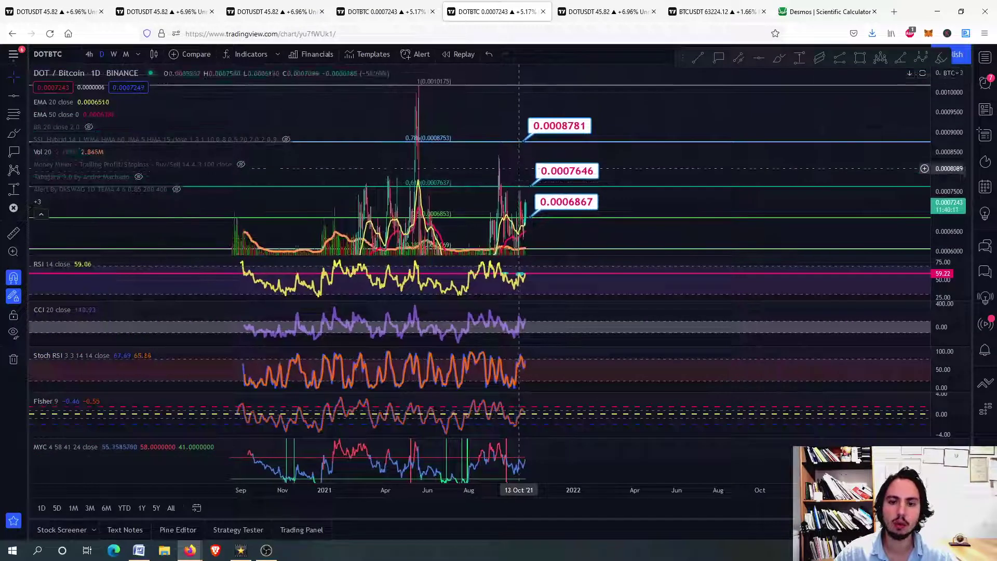
{"action": "scroll", "coordinate": [521, 114], "scroll_direction": "up", "scroll_amount": 10}
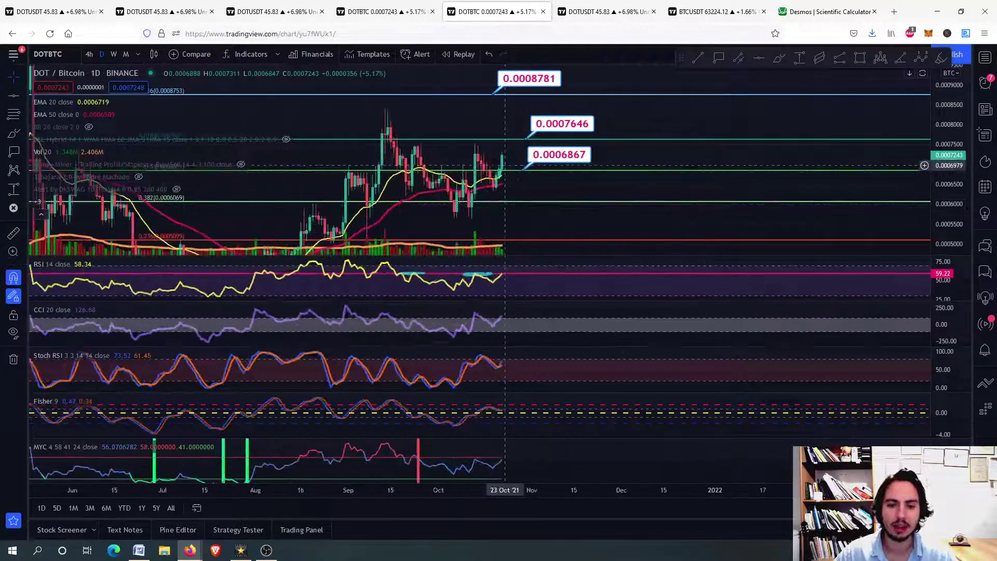
{"action": "double_click", "coordinate": [503, 178]}
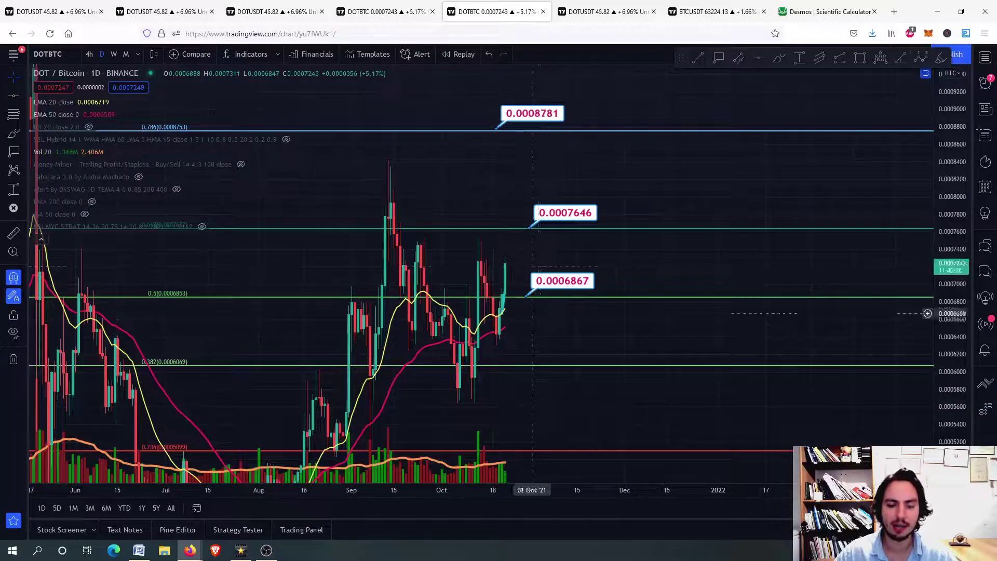
{"action": "right_click", "coordinate": [543, 331]}
{"action": "left_click", "coordinate": [588, 485]}
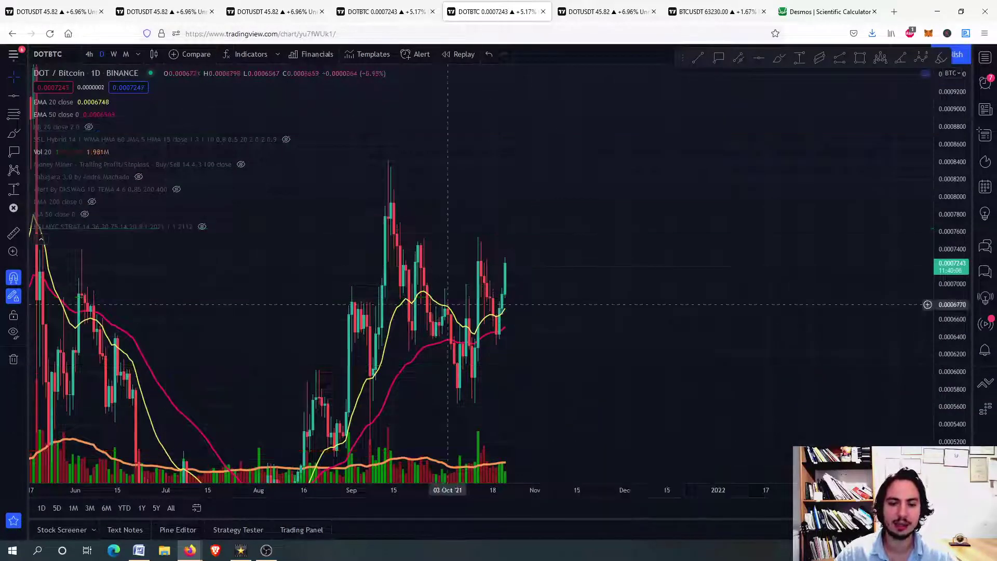
Step: Draw a Fibonacci retracement on the daily DOTBTC chart from the September high at 0.0008419 to the October low at 0.0005645
{"action": "left_click", "coordinate": [4, 115]}
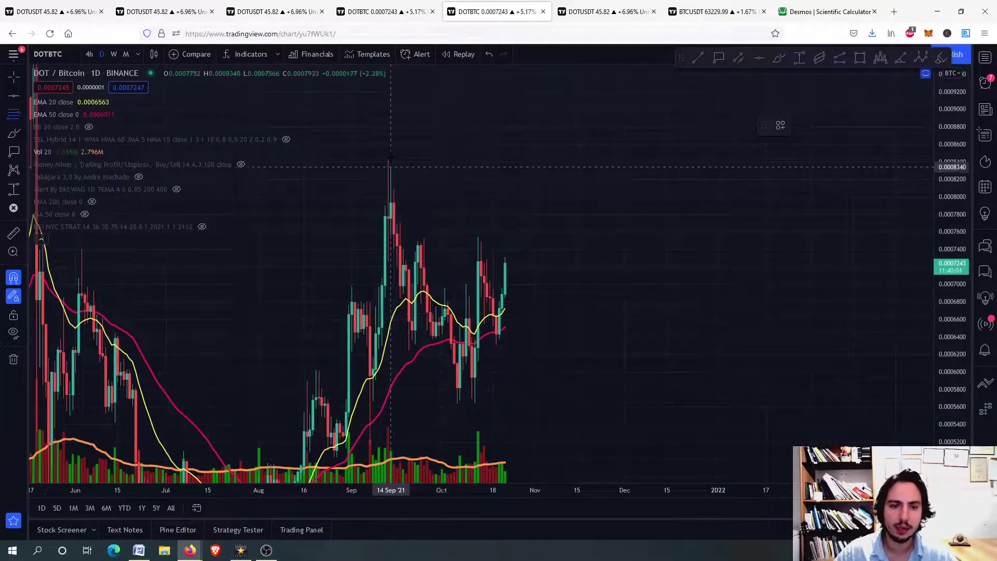
{"action": "left_click", "coordinate": [388, 159]}
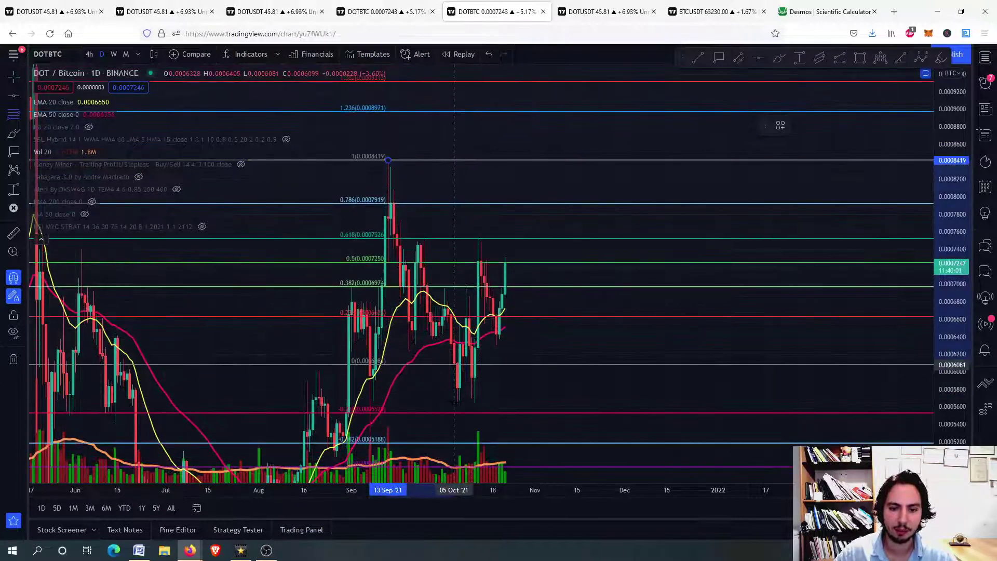
{"action": "left_click", "coordinate": [457, 403]}
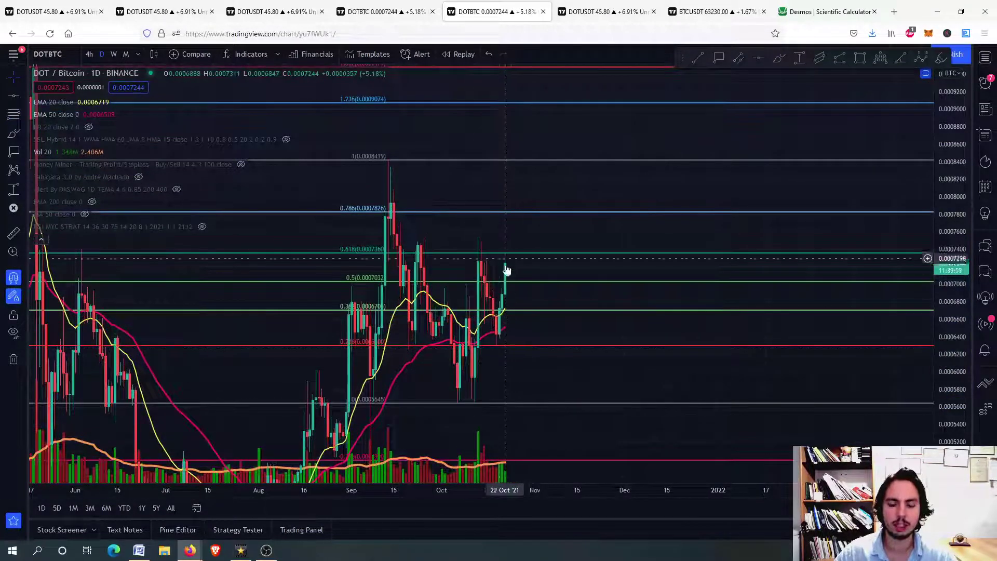
Step: Mark the 0.618 and 0.786 retracement levels on the daily DOTBTC chart with price labels 0.0007375 and 0.0007814
{"action": "left_click", "coordinate": [718, 57]}
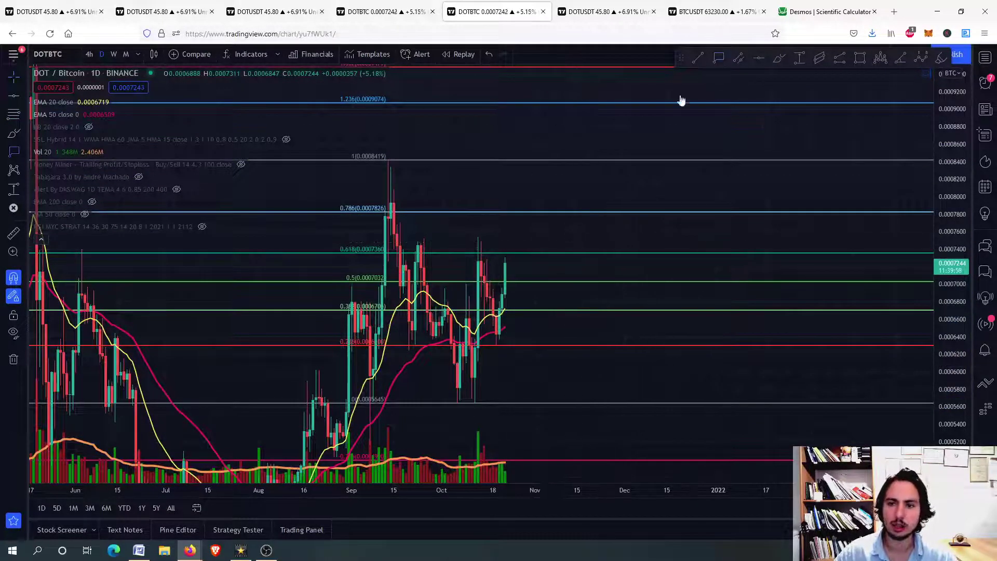
{"action": "left_click", "coordinate": [546, 250]}
{"action": "left_click", "coordinate": [550, 212]}
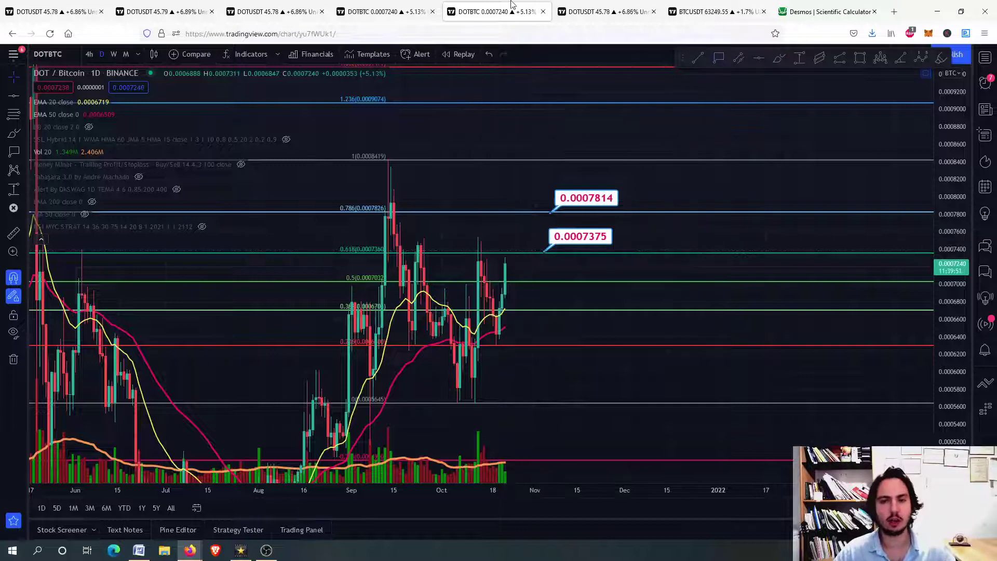
Step: Mark the 0.236, 0.382 and 0.5 retracement levels on the 4h DOTUSDT chart with price labels 45.35, 44.69 and 44.19
{"action": "left_click", "coordinate": [603, 11]}
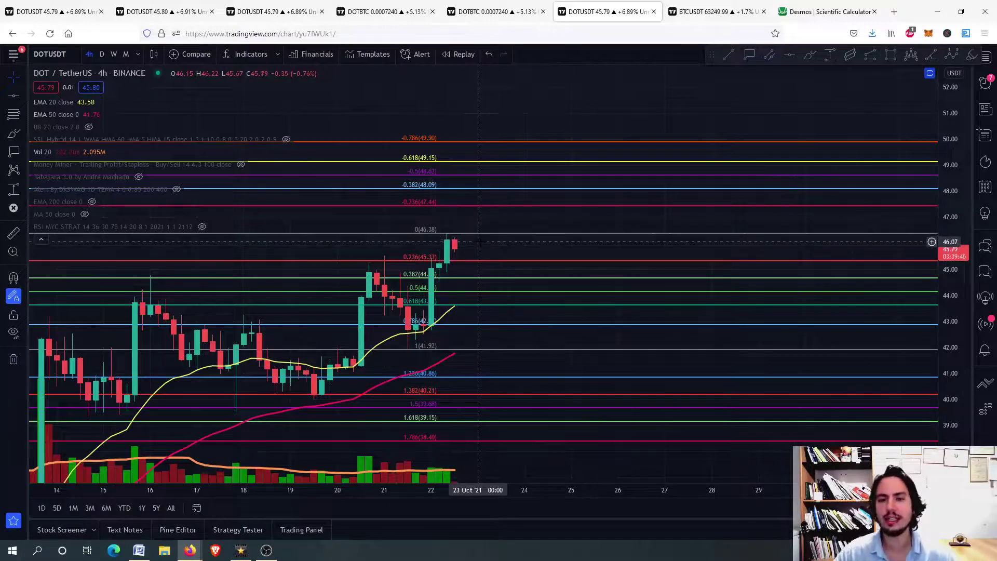
{"action": "scroll", "coordinate": [486, 242], "scroll_direction": "up", "scroll_amount": 3}
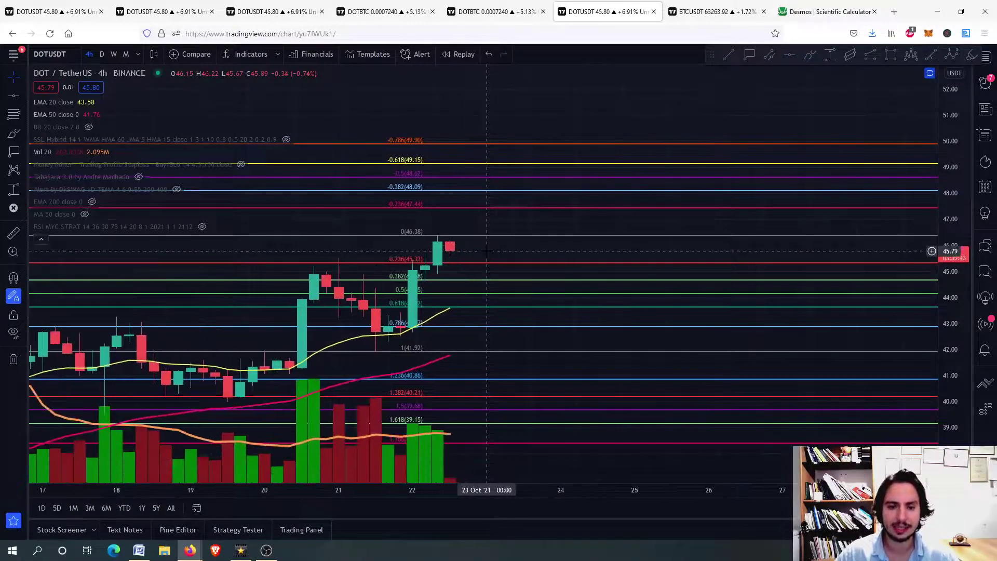
{"action": "left_click_drag", "start_coordinate": [919, 254], "coordinate": [914, 130]}
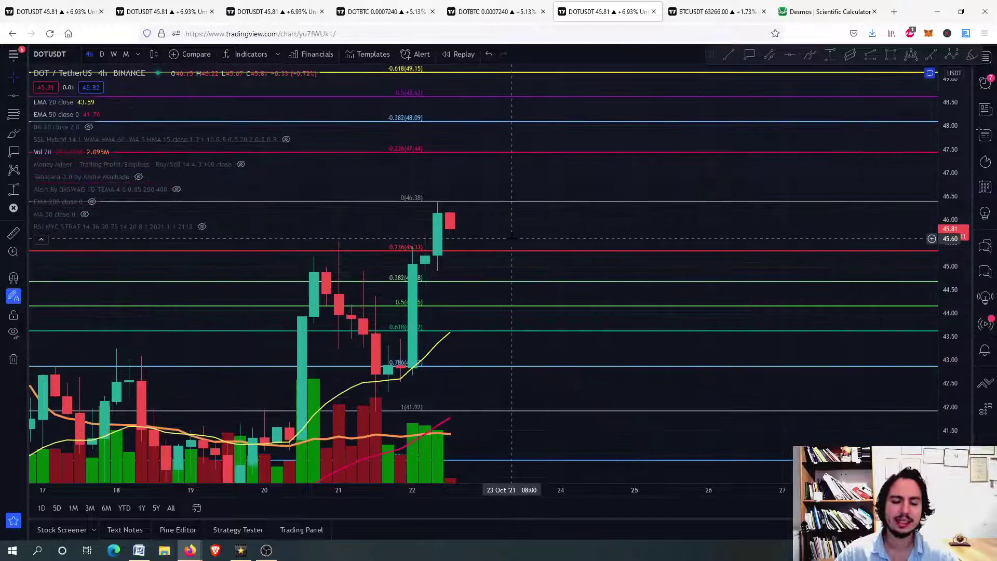
{"action": "scroll", "coordinate": [499, 239], "scroll_direction": "down", "scroll_amount": 2}
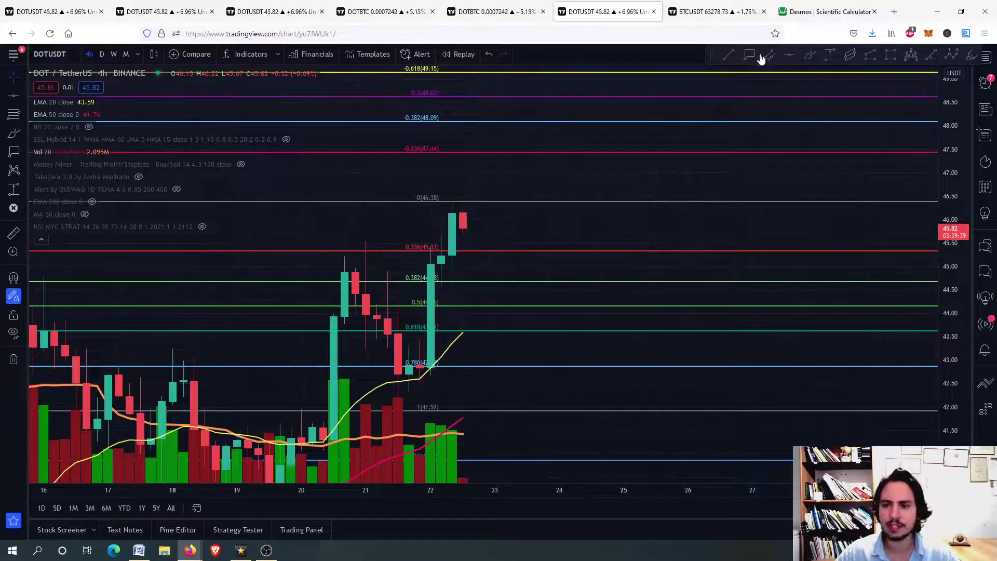
{"action": "left_click", "coordinate": [516, 250]}
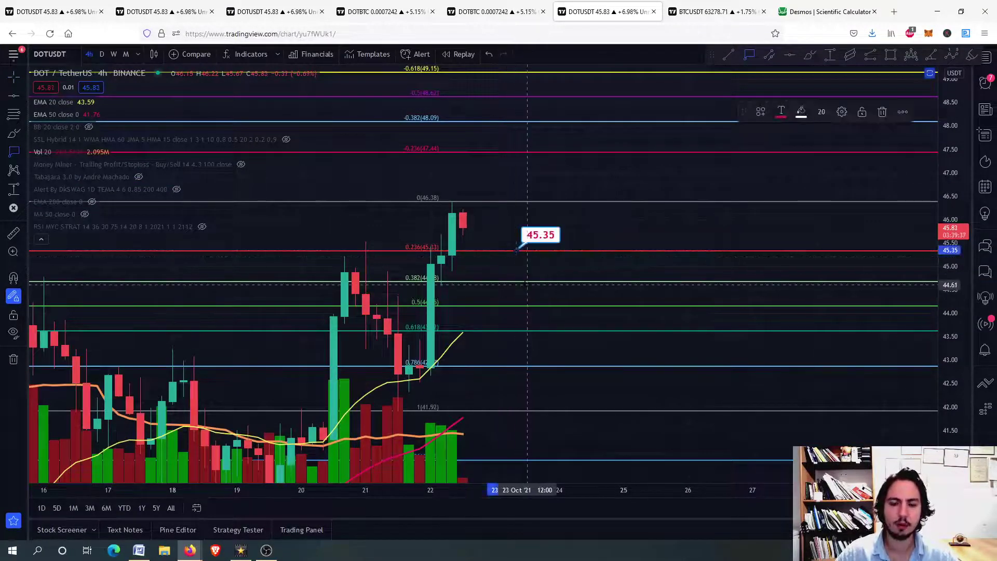
{"action": "left_click", "coordinate": [517, 281]}
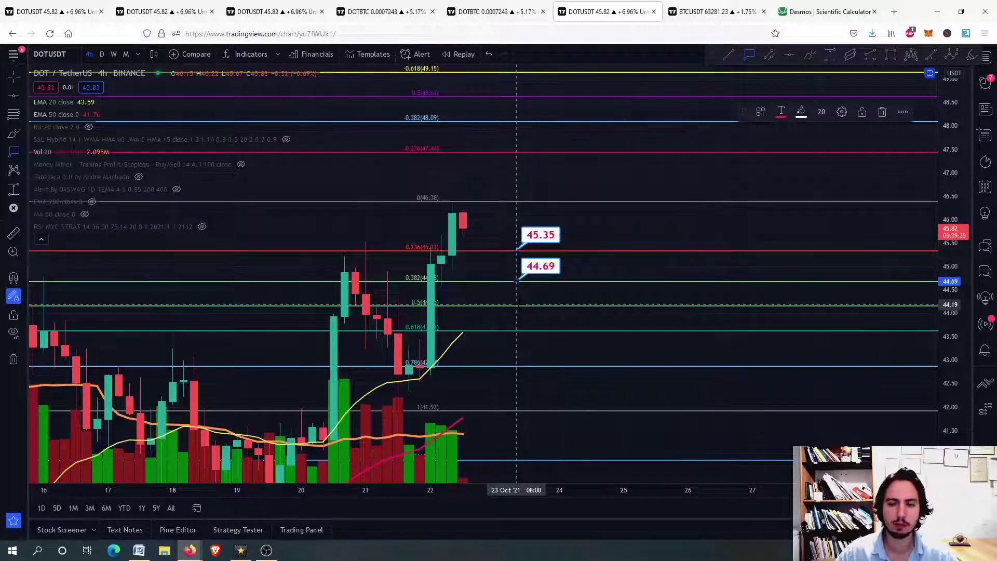
{"action": "left_click", "coordinate": [517, 304]}
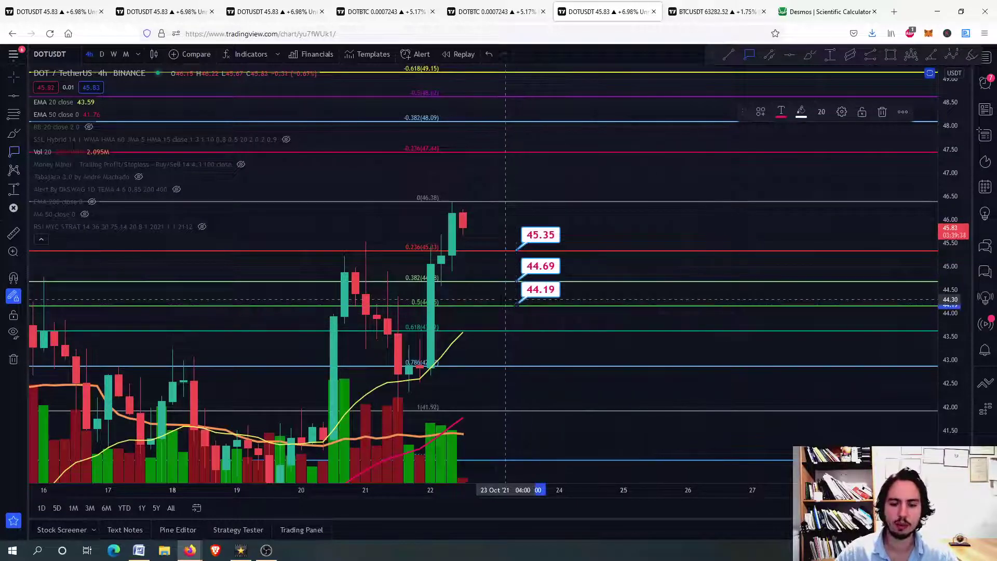
{"action": "key", "text": "Escape"}
Step: Circle the 44.19 price label with a brush stroke, and undo it
{"action": "mouse_move", "coordinate": [495, 289]}
{"action": "left_mouse_down"}
{"action": "mouse_move", "coordinate": [490, 256]}
{"action": "mouse_move", "coordinate": [565, 253]}
{"action": "left_mouse_up"}
{"action": "left_click", "coordinate": [810, 55]}
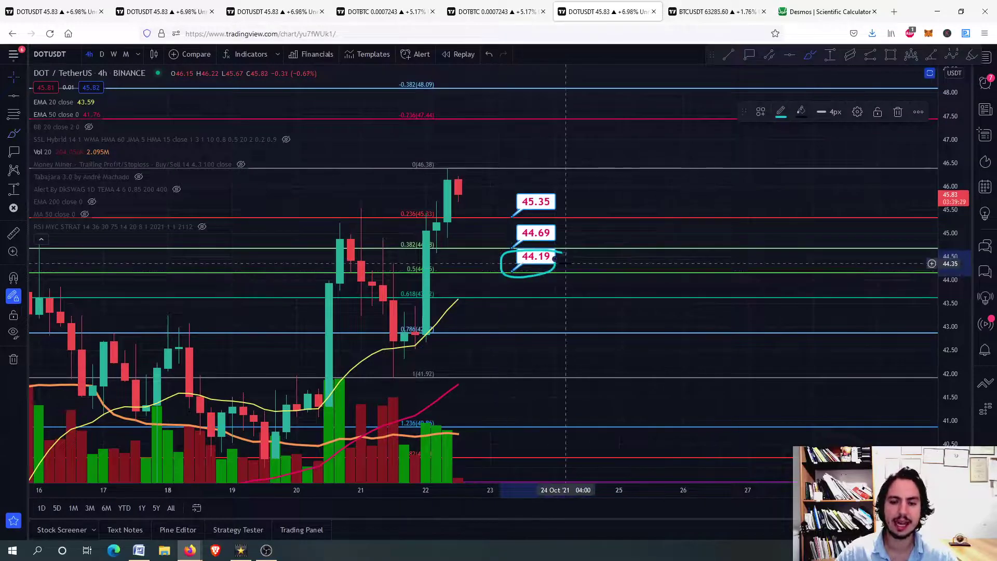
{"action": "key", "text": "ctrl+z"}
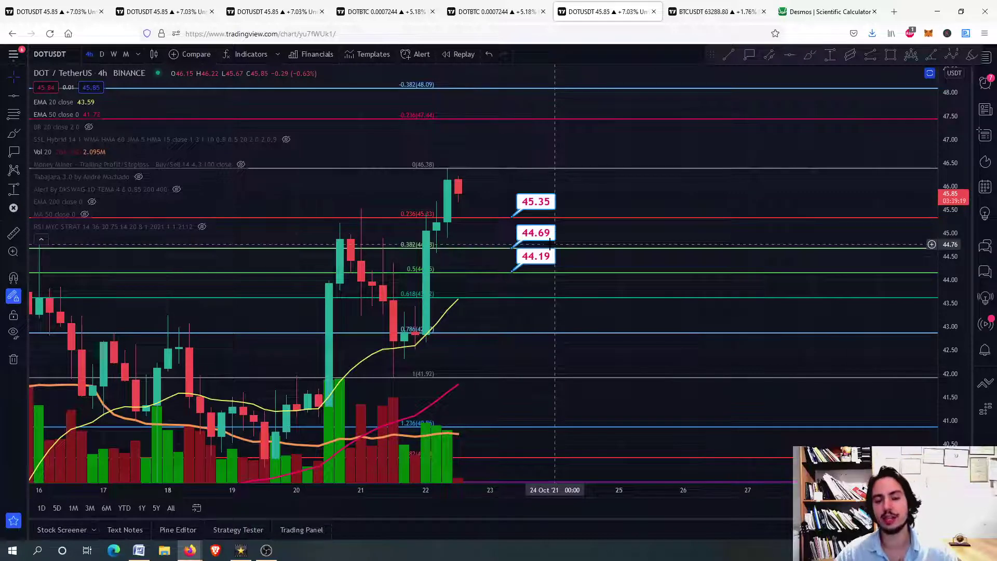
Step: Check the indicator panes below the 4h price chart, and mark the -0.236 extension level with a 47.49 price label
{"action": "double_click", "coordinate": [511, 192]}
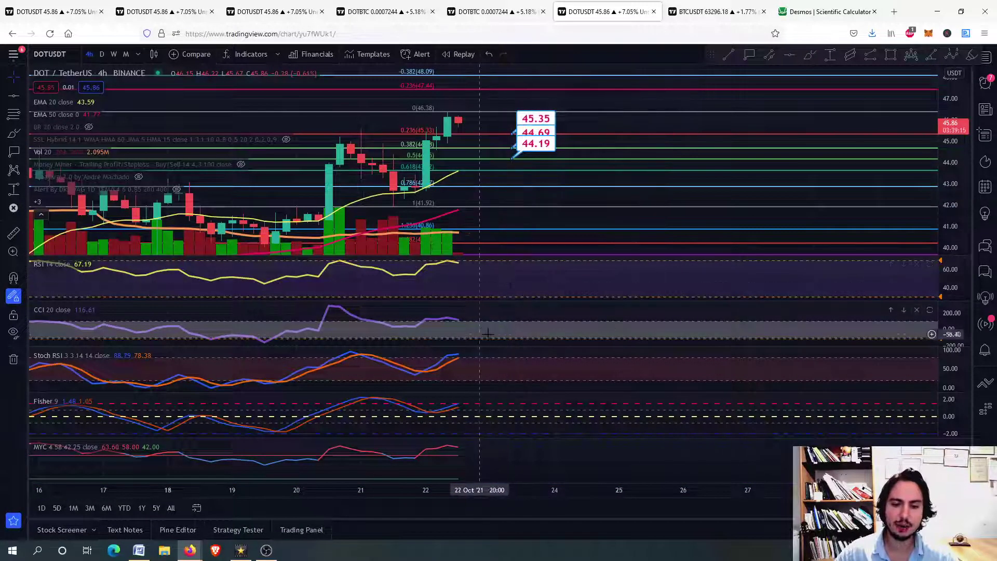
{"action": "key", "text": "ctrl+y"}
{"action": "scroll", "coordinate": [455, 225], "scroll_direction": "down", "scroll_amount": 10}
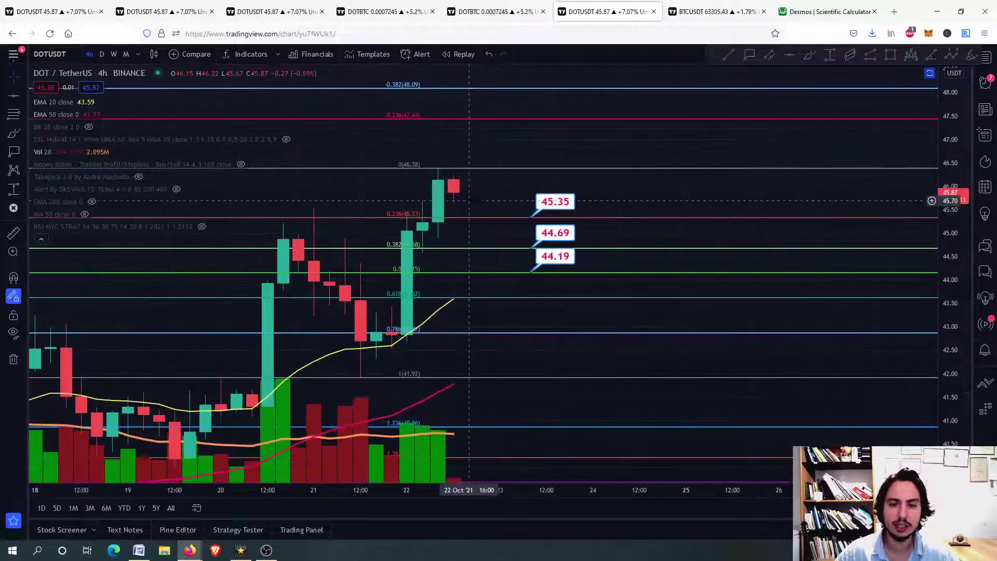
{"action": "scroll", "coordinate": [472, 262], "scroll_direction": "down", "scroll_amount": 5}
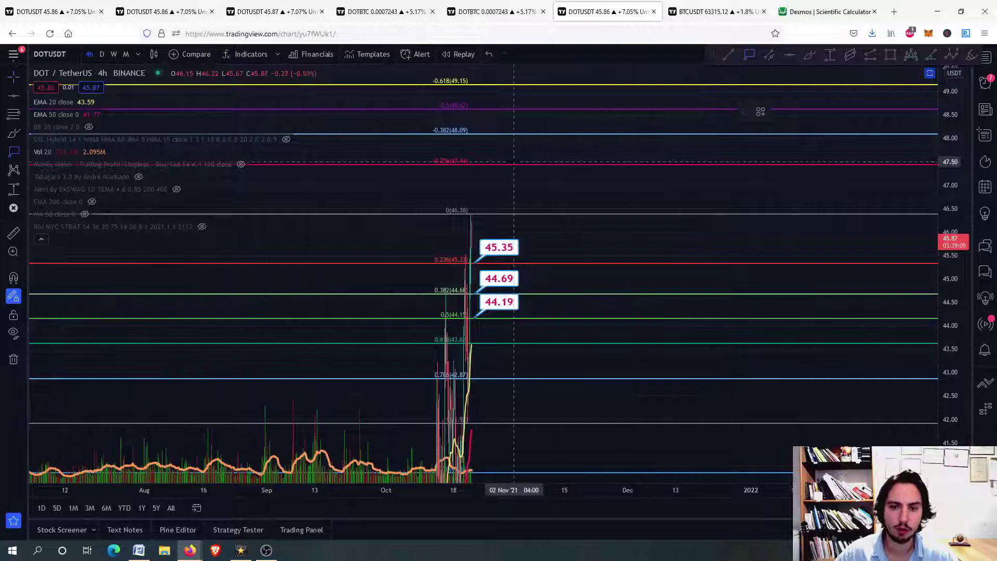
{"action": "left_click", "coordinate": [504, 162]}
Step: Show the full DOTUSDT price history on the 4h chart and remove all drawings from it
{"action": "left_click_drag", "start_coordinate": [579, 273], "coordinate": [851, 188]}
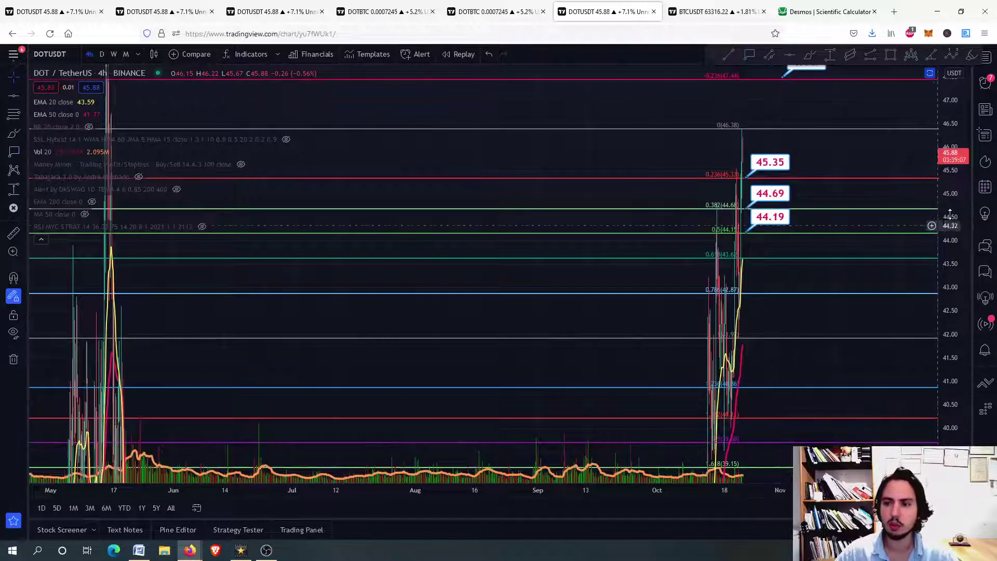
{"action": "left_click_drag", "start_coordinate": [950, 221], "coordinate": [950, 481]}
{"action": "scroll", "coordinate": [358, 334], "scroll_direction": "down", "scroll_amount": 5}
{"action": "left_click_drag", "start_coordinate": [367, 366], "coordinate": [560, 237]}
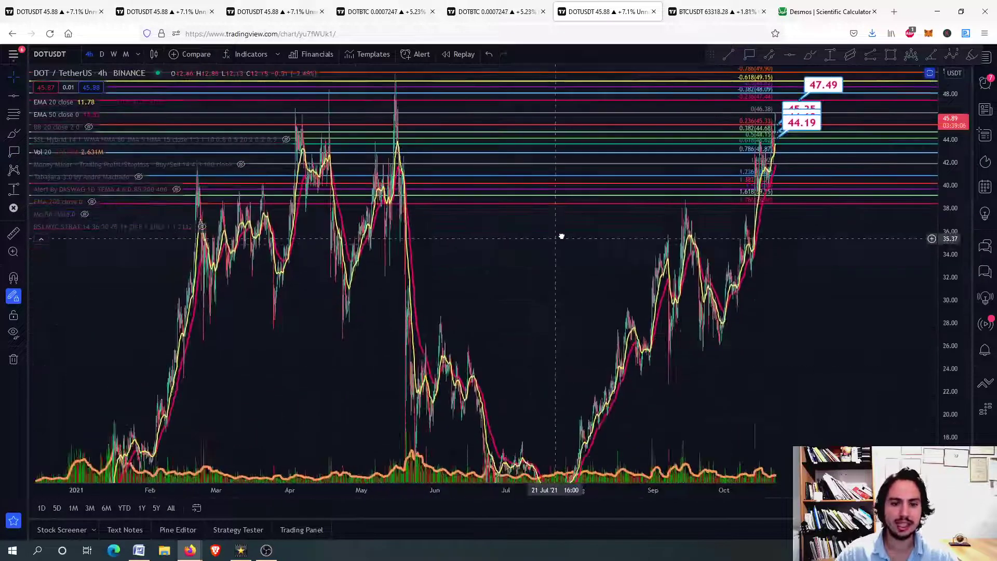
{"action": "scroll", "coordinate": [560, 235], "scroll_direction": "down", "scroll_amount": 4}
{"action": "left_click_drag", "start_coordinate": [952, 216], "coordinate": [950, 299]}
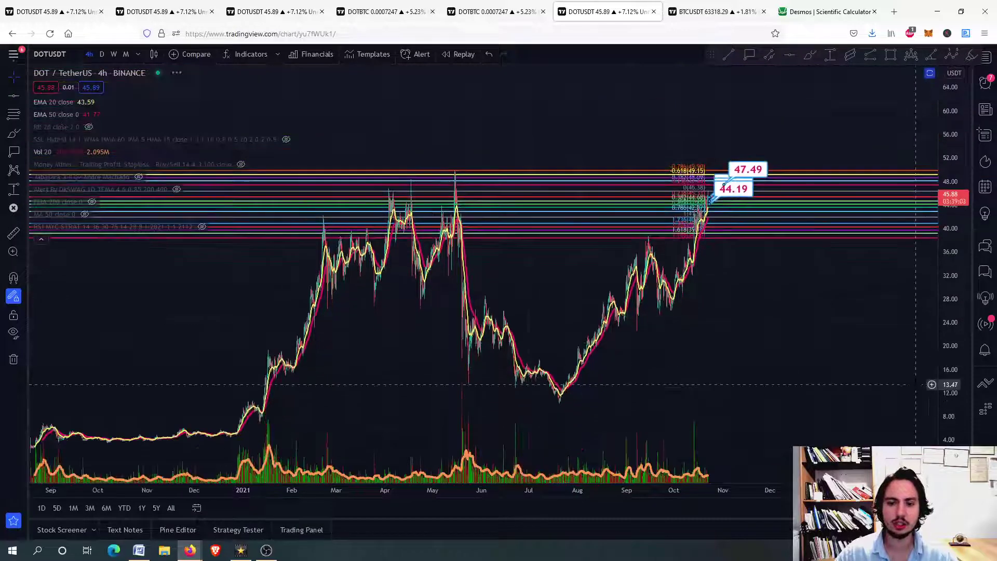
{"action": "right_click", "coordinate": [621, 272]}
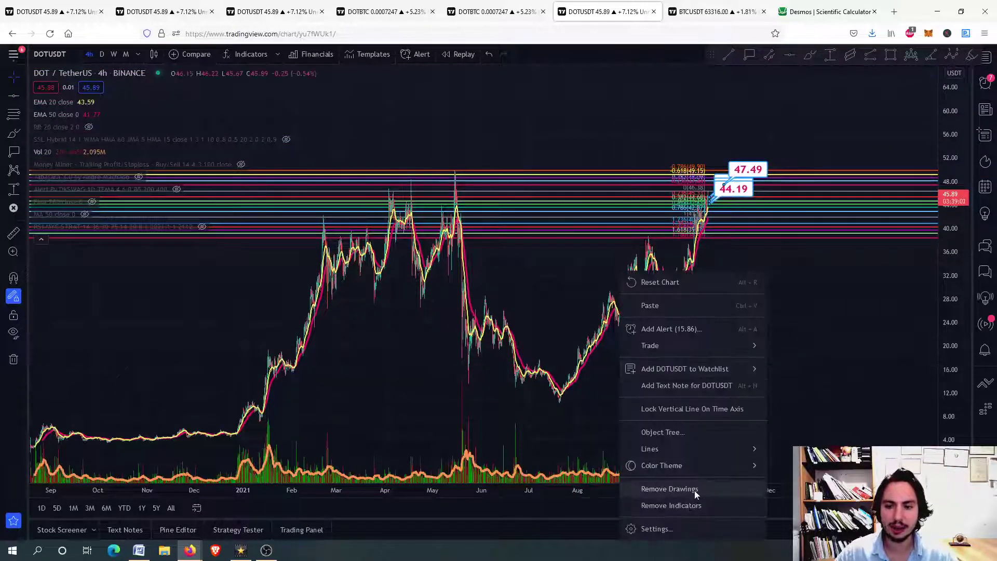
{"action": "left_click", "coordinate": [693, 488]}
Step: Draw a Fibonacci retracement on the 4h DOTUSDT chart from the May high at 49.88 to the July low at 10.38
{"action": "left_click", "coordinate": [14, 117]}
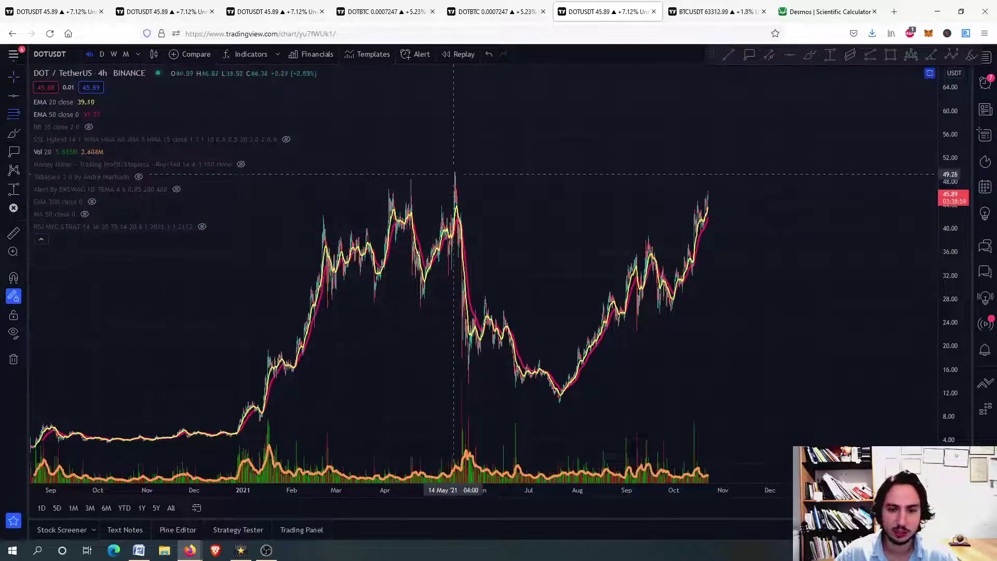
{"action": "left_click", "coordinate": [465, 171]}
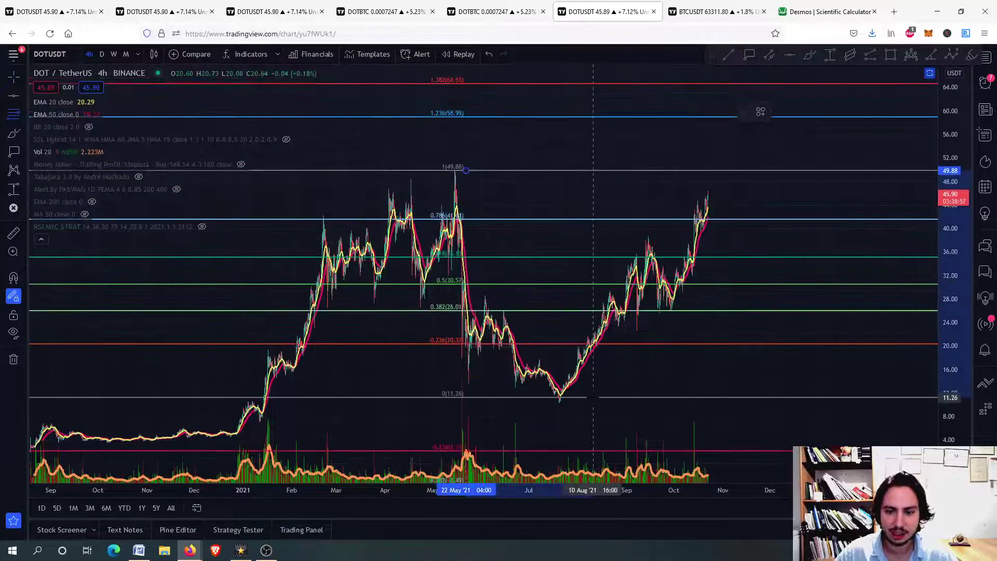
{"action": "left_click", "coordinate": [591, 402]}
{"action": "left_click", "coordinate": [645, 368]}
Step: Mark the 1.236 extension level on the 4h DOTUSDT chart with a price label at 59.16
{"action": "left_click_drag", "start_coordinate": [636, 373], "coordinate": [534, 429]}
{"action": "left_click", "coordinate": [750, 57]}
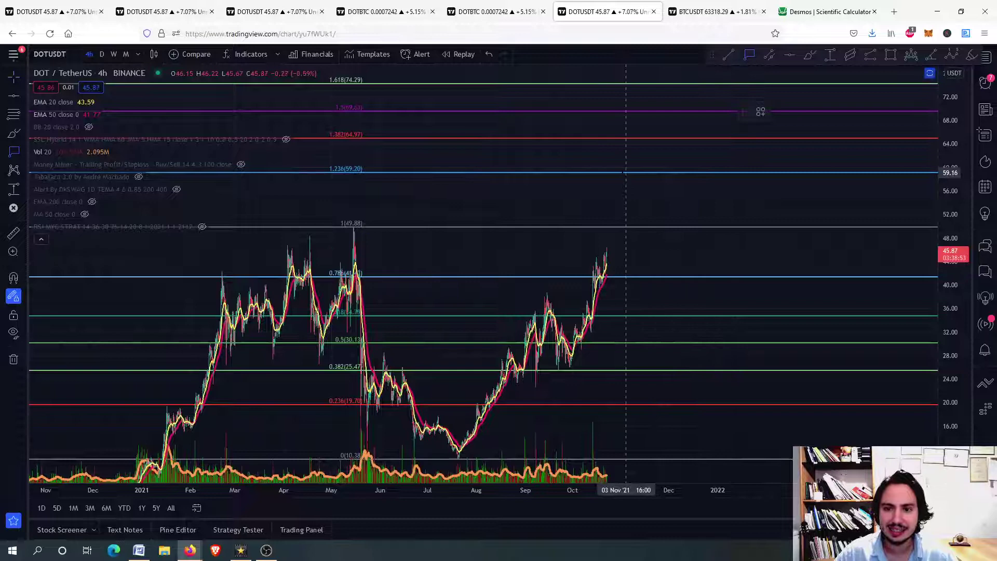
{"action": "left_click", "coordinate": [626, 172]}
Step: Measure the price range from the current DOTUSDT price up to the 1.236 extension level
{"action": "scroll", "coordinate": [611, 194], "scroll_direction": "up", "scroll_amount": 5}
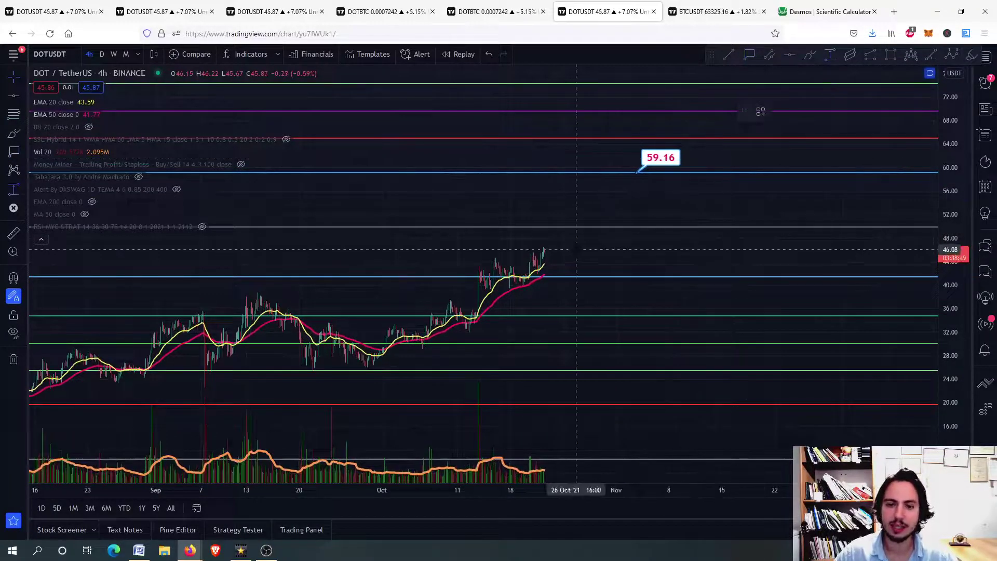
{"action": "left_click", "coordinate": [578, 251]}
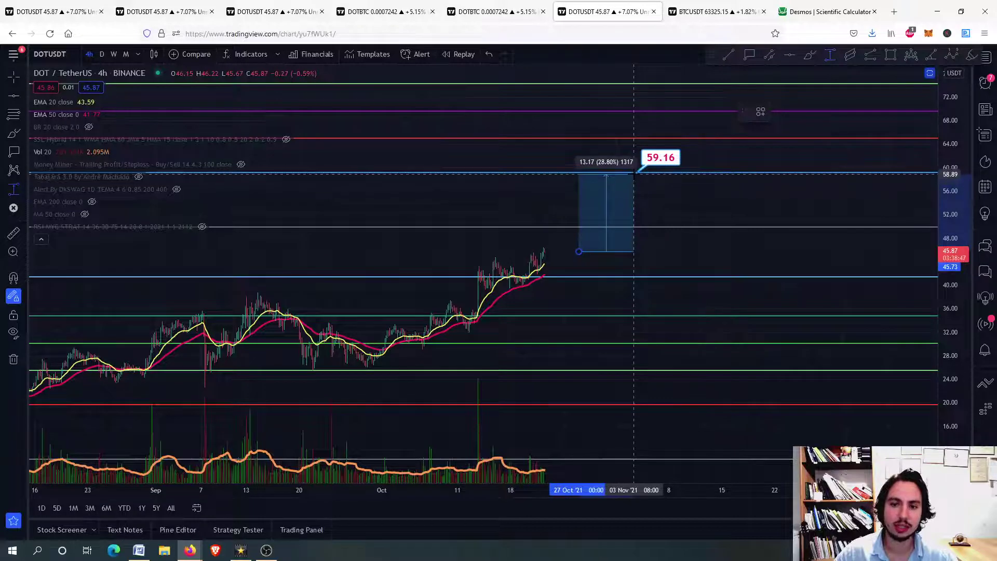
{"action": "left_click", "coordinate": [632, 172]}
Step: Mark the 1.382 and 1.5 extension levels on the 4h DOTUSDT chart with price labels 65.17 and 69.85
{"action": "scroll", "coordinate": [617, 203], "scroll_direction": "down", "scroll_amount": 5}
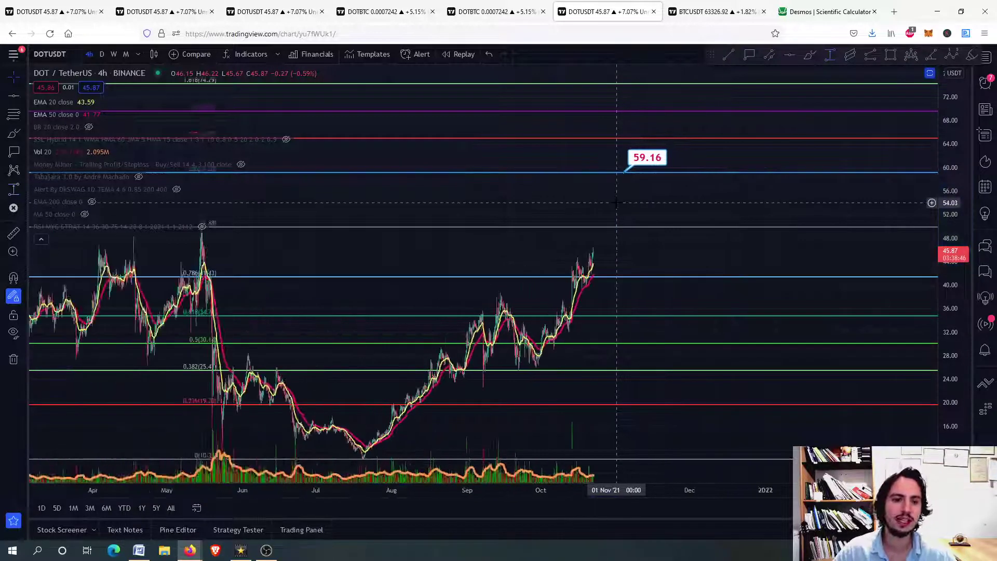
{"action": "left_click_drag", "start_coordinate": [648, 154], "coordinate": [636, 97]}
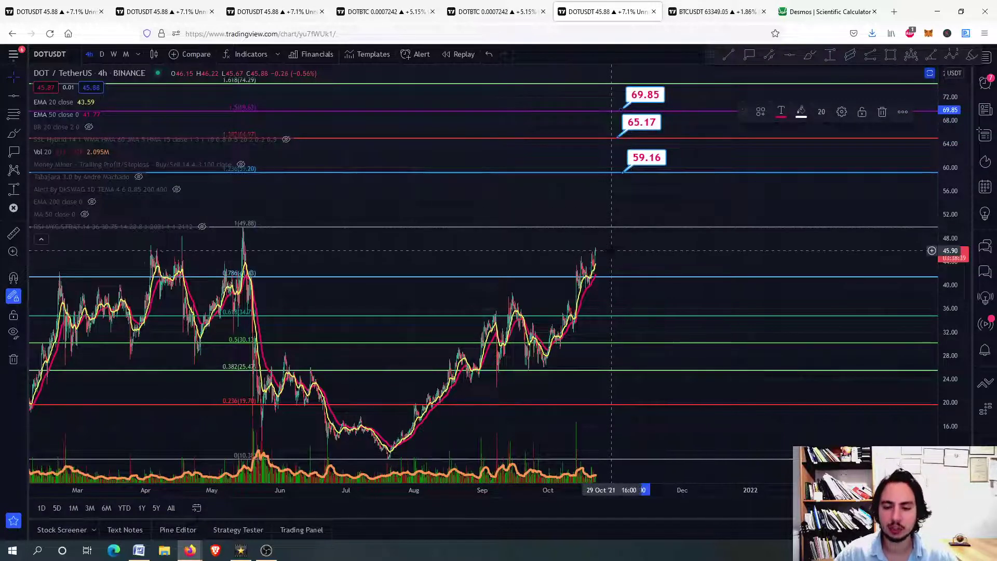
Step: Sketch a brush stroke projecting a pullback from the latest 4h DOTUSDT candle down to about 44
{"action": "scroll", "coordinate": [611, 251], "scroll_direction": "up", "scroll_amount": 15}
{"action": "left_click_drag", "start_coordinate": [954, 296], "coordinate": [934, 101]}
{"action": "scroll", "coordinate": [543, 260], "scroll_direction": "up", "scroll_amount": 5}
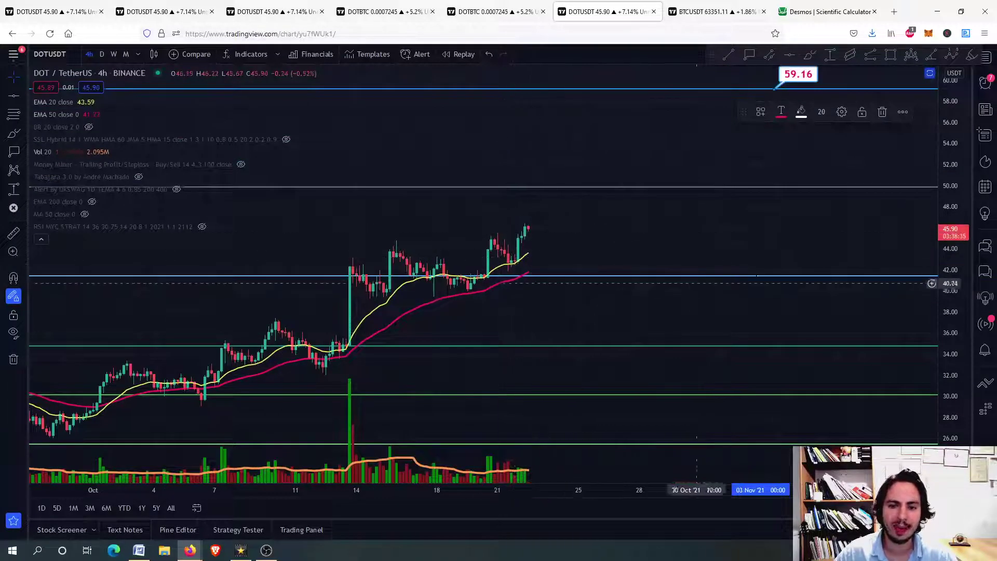
{"action": "left_click_drag", "start_coordinate": [932, 283], "coordinate": [932, 244]}
{"action": "scroll", "coordinate": [530, 235], "scroll_direction": "up", "scroll_amount": 2}
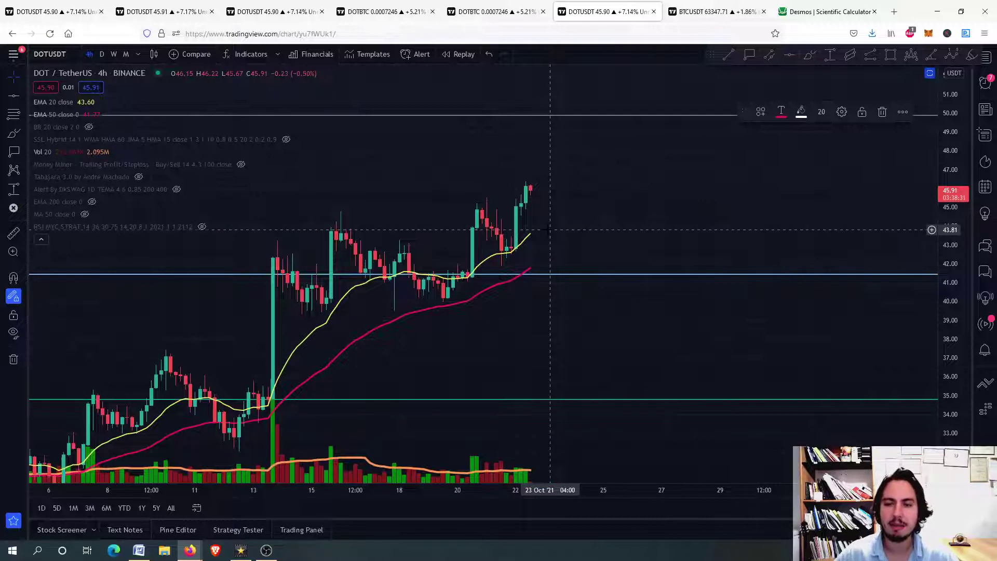
{"action": "left_click", "coordinate": [808, 56]}
{"action": "left_click_drag", "start_coordinate": [530, 186], "coordinate": [540, 208]}
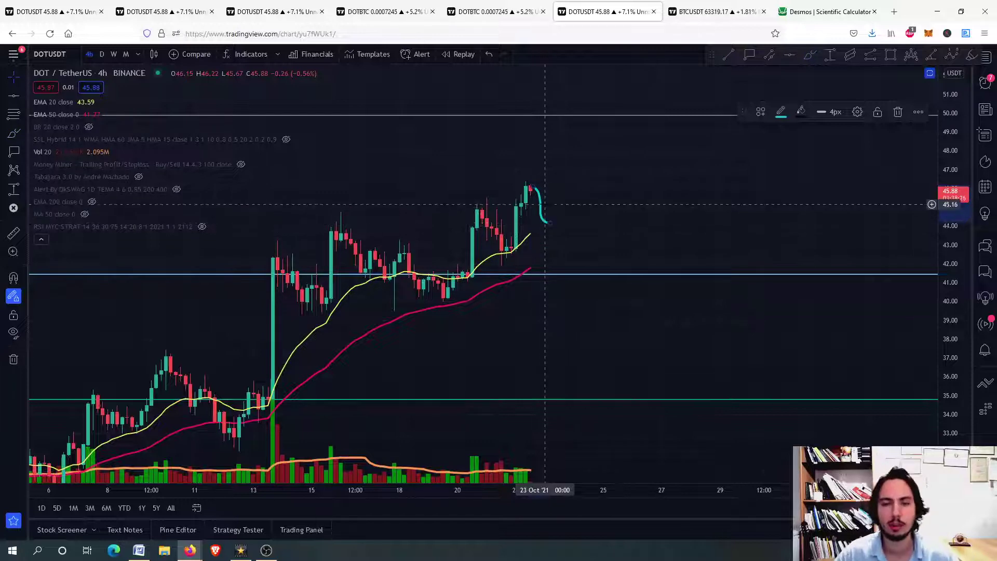
Step: Examine the latest candles on the 4h BTCUSDT chart against the 20 EMA and the 0.236 retracement level
{"action": "left_click", "coordinate": [715, 12]}
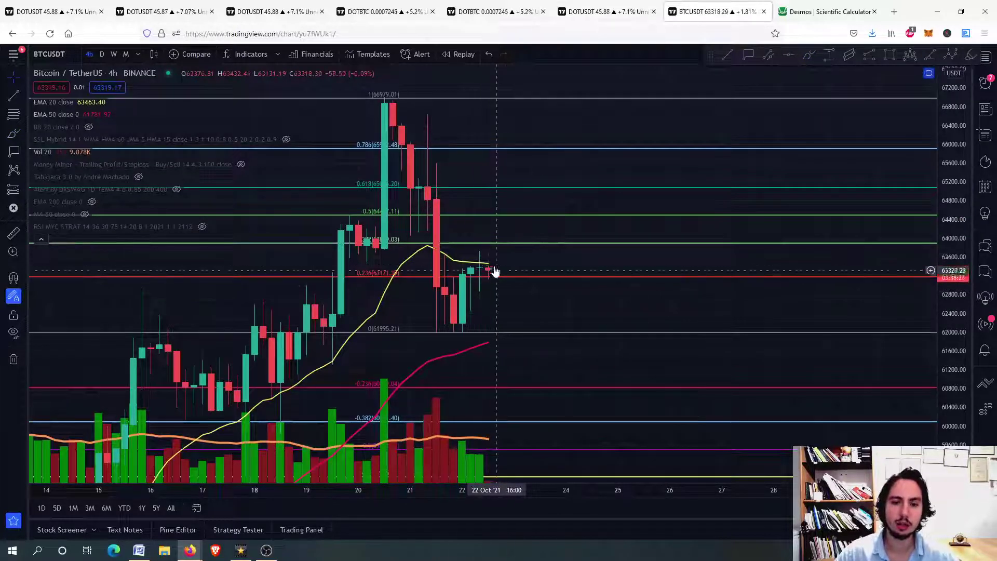
{"action": "scroll", "coordinate": [485, 270], "scroll_direction": "up", "scroll_amount": 2}
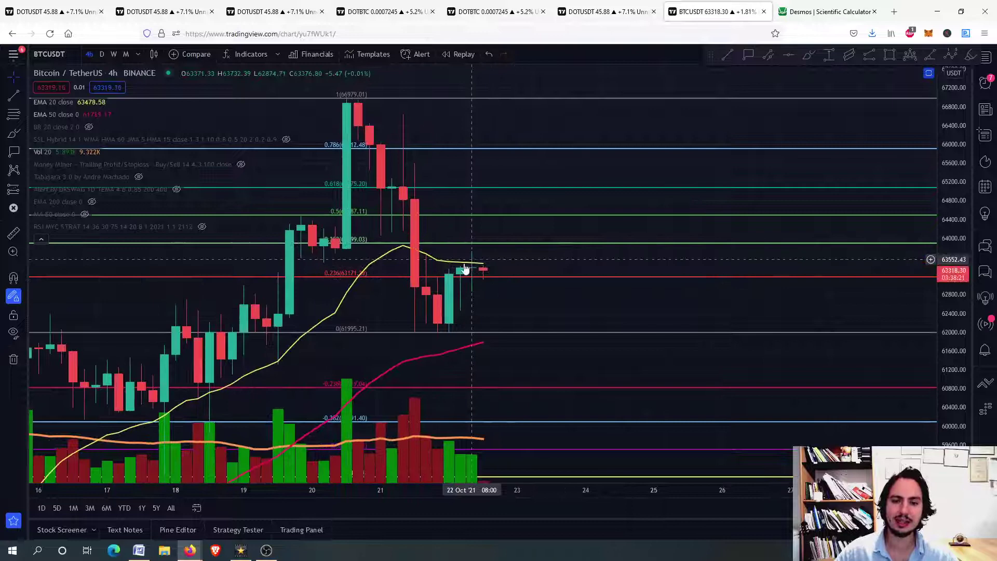
{"action": "scroll", "coordinate": [474, 270], "scroll_direction": "down", "scroll_amount": 4}
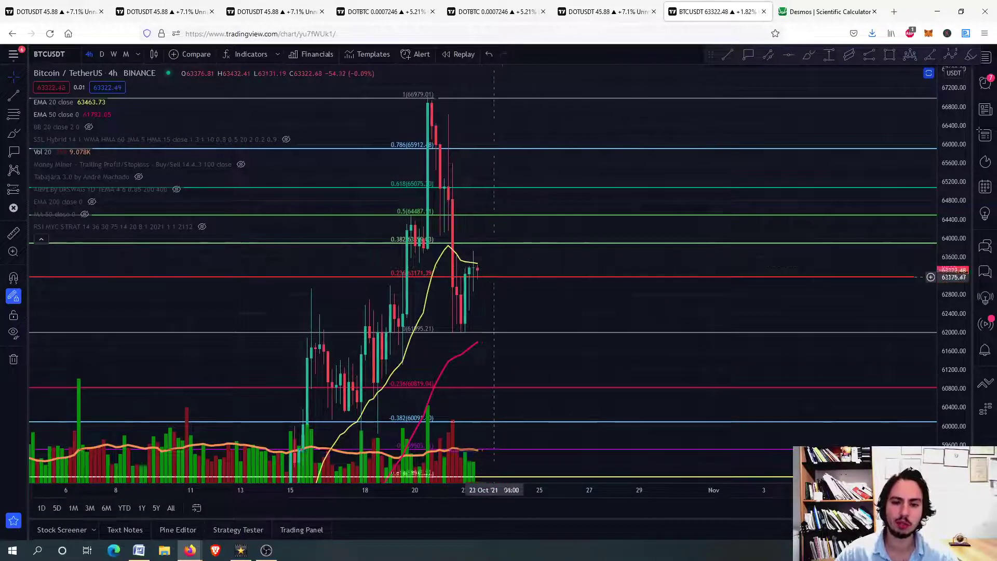
{"action": "scroll", "coordinate": [474, 272], "scroll_direction": "up", "scroll_amount": 3}
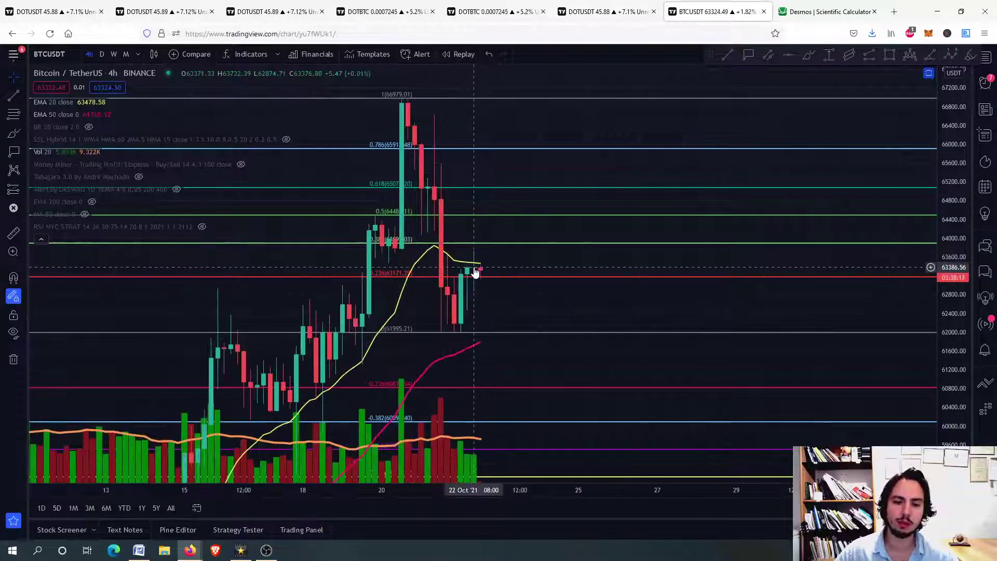
{"action": "scroll", "coordinate": [475, 273], "scroll_direction": "up", "scroll_amount": 2}
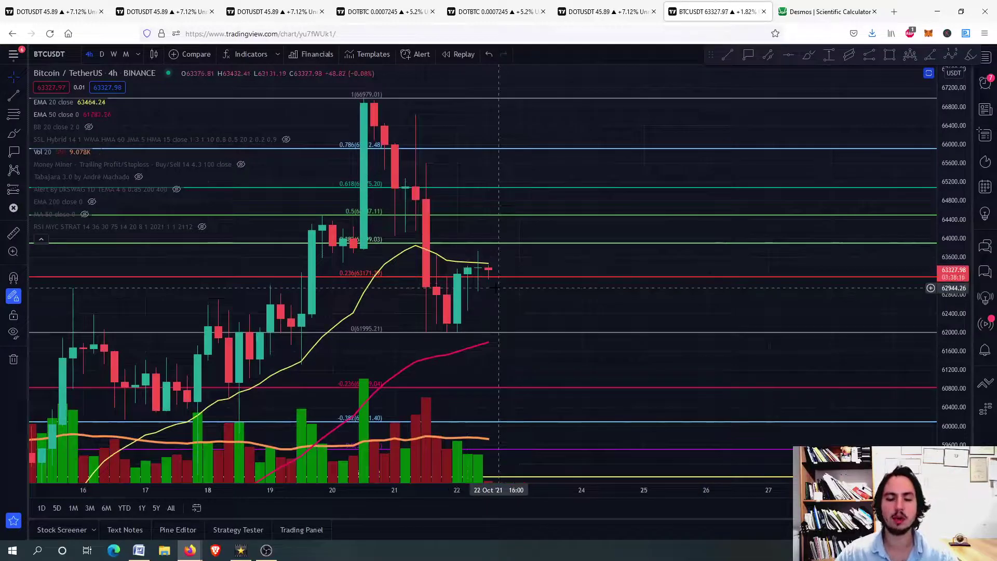